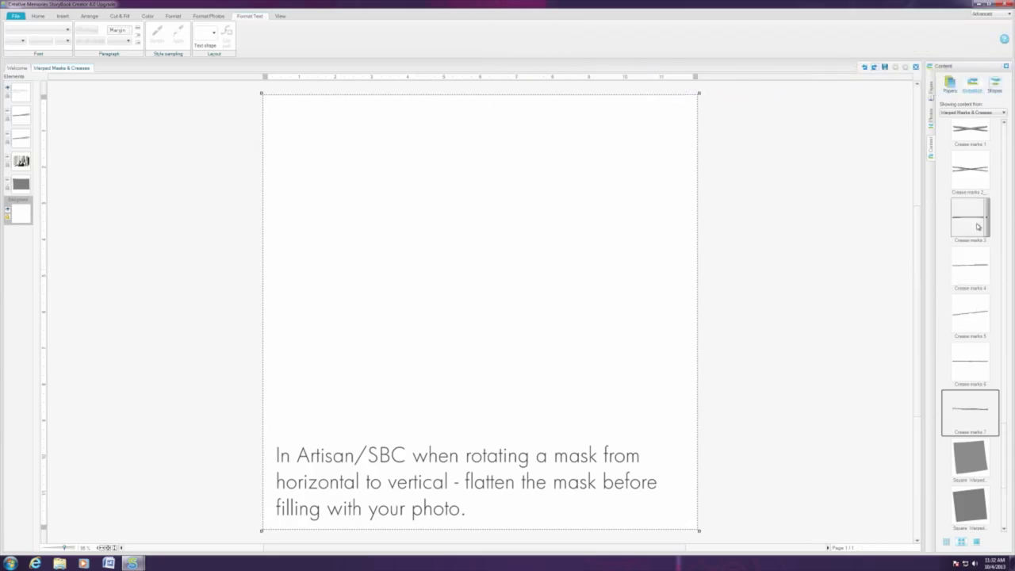
# Add the 4x6 Warped Mask pt 2 shadow and pt 1 mask to the centre of the page
pyautogui.scroll(-1, 1003, 448)
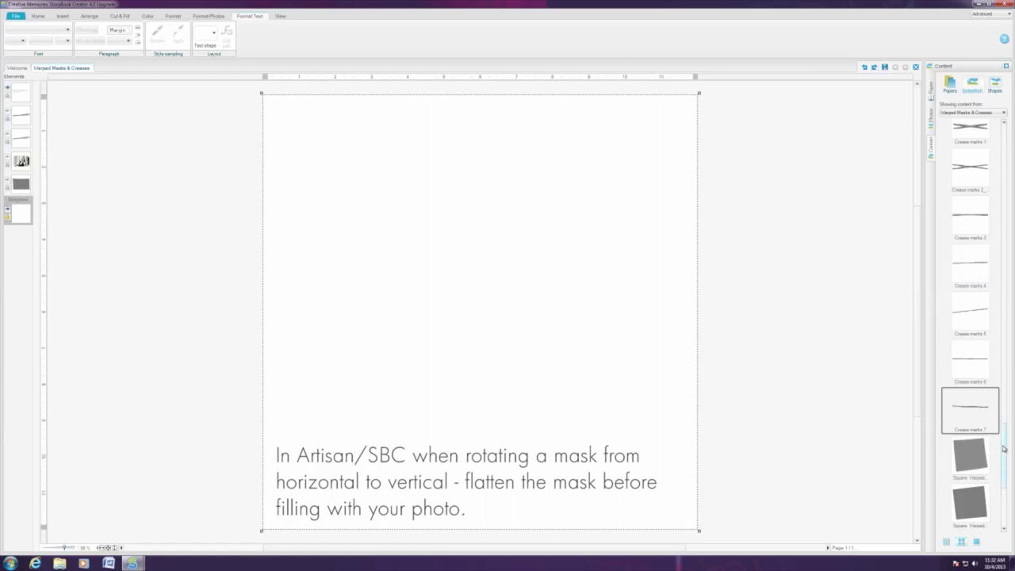
pyautogui.moveTo(1003, 449); pyautogui.dragTo(1014, 167)
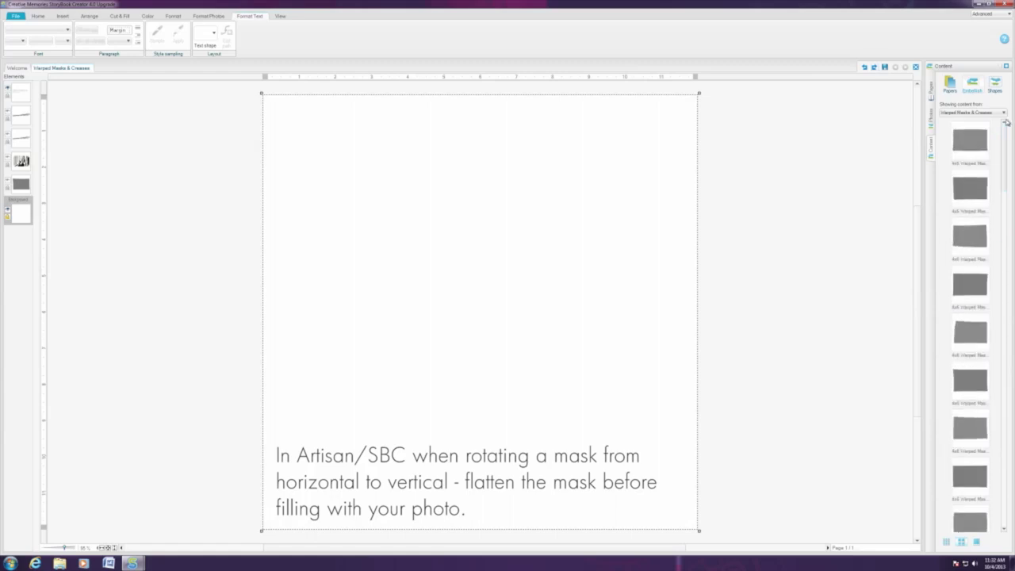
pyautogui.moveTo(967, 194)
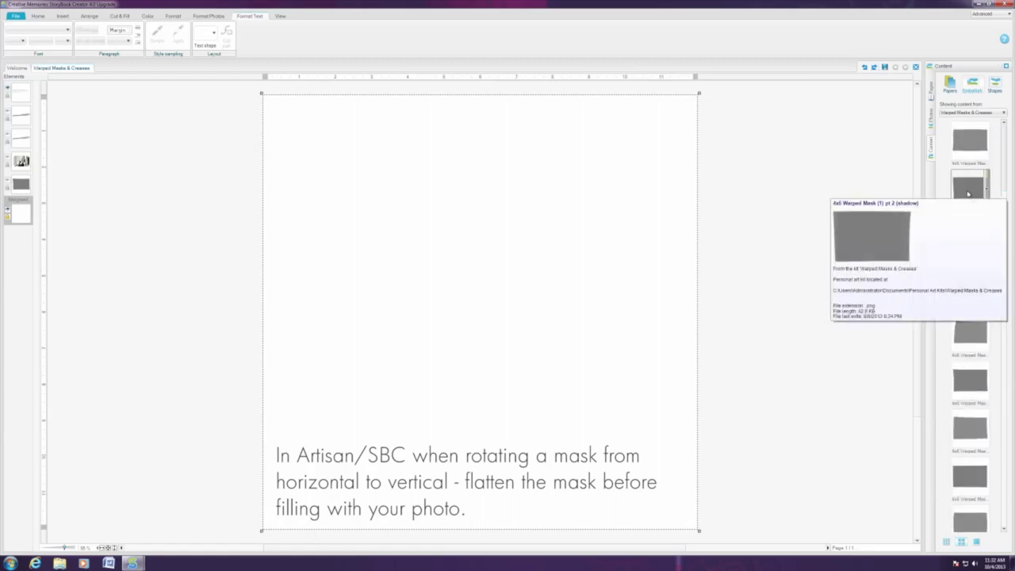
pyautogui.moveTo(973, 148)
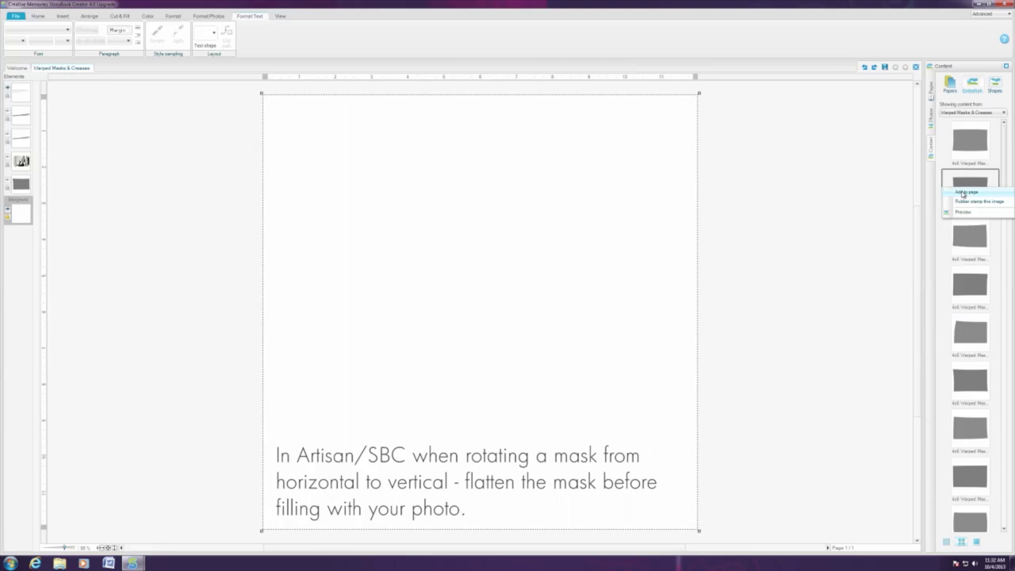
pyautogui.doubleClick(963, 190)
pyautogui.rightClick(955, 143)
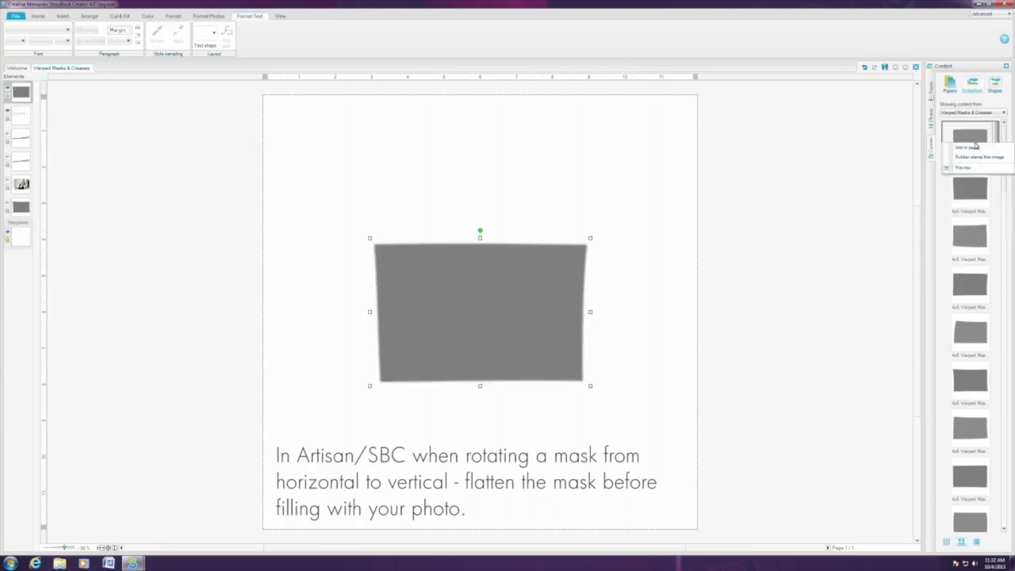
pyautogui.click(967, 148)
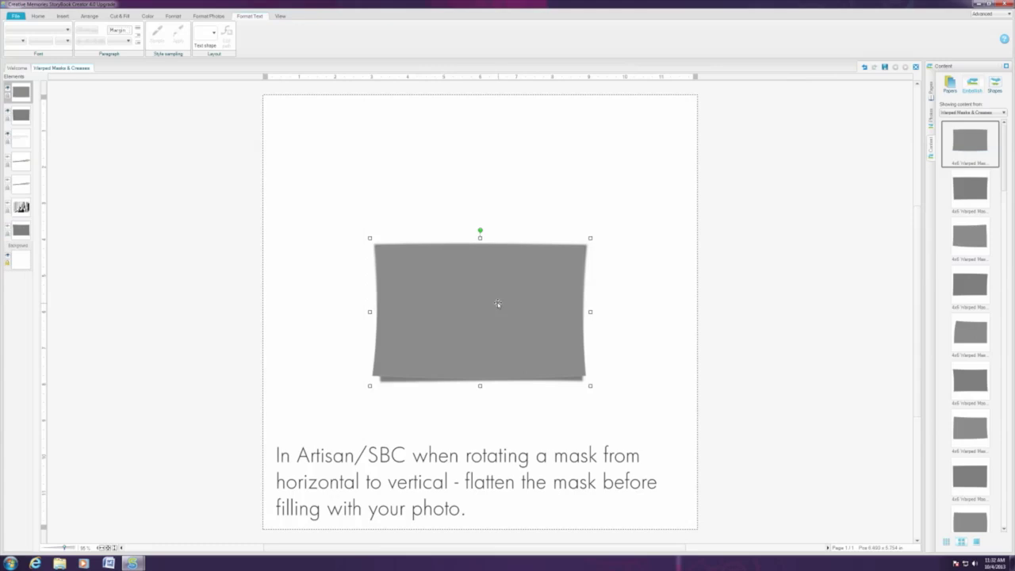
# Select both mask layers and rotate them 90° to vertical, undoing a stray tilt
pyautogui.click(19, 114)
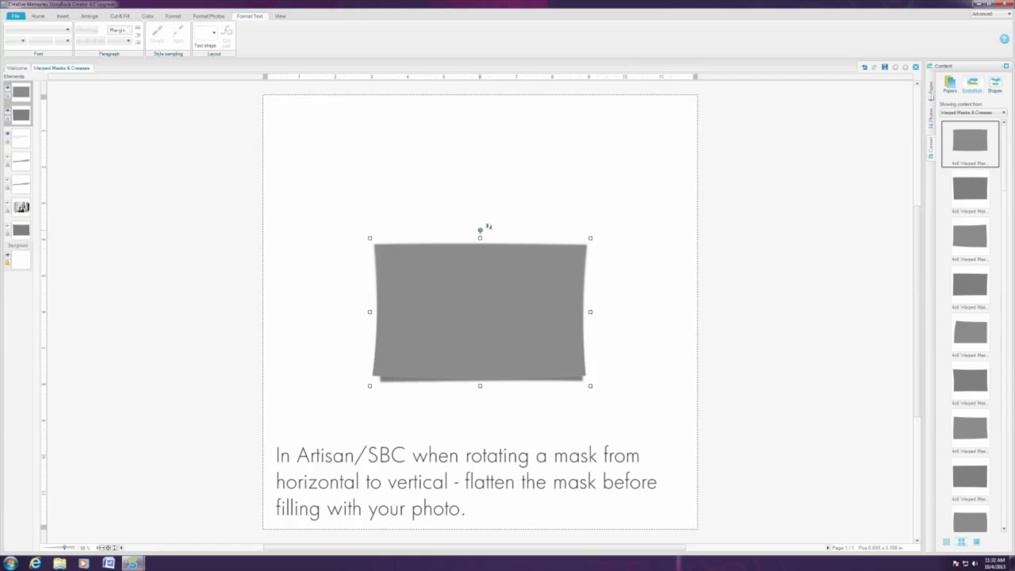
pyautogui.moveTo(489, 227); pyautogui.dragTo(494, 230)
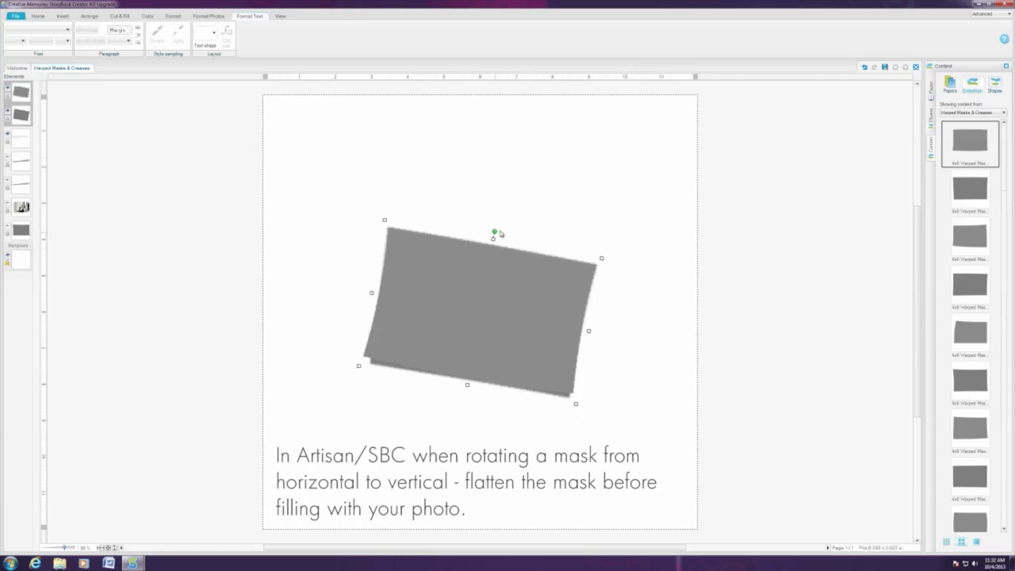
pyautogui.click(864, 67)
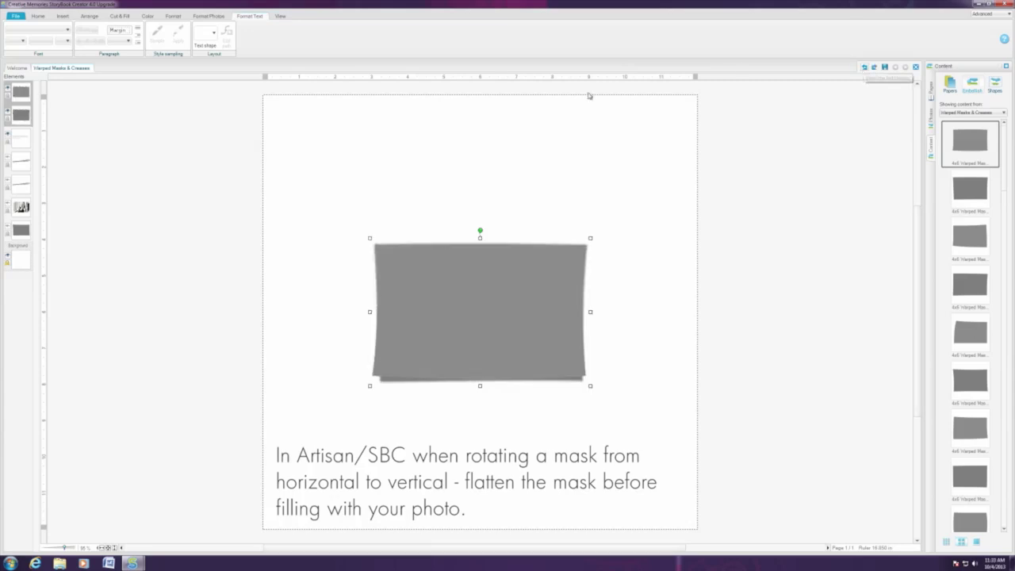
pyautogui.click(89, 17)
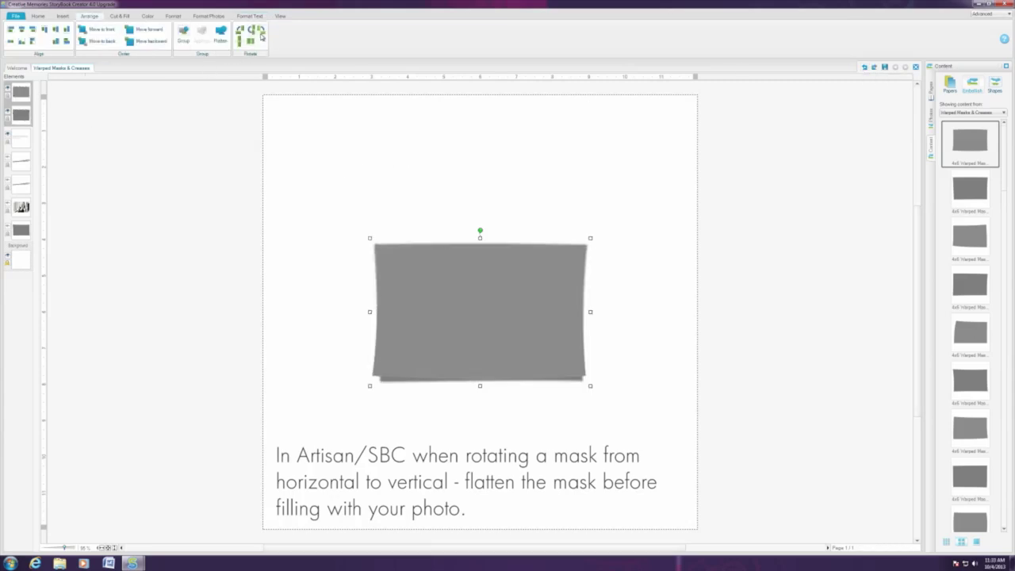
pyautogui.click(261, 33)
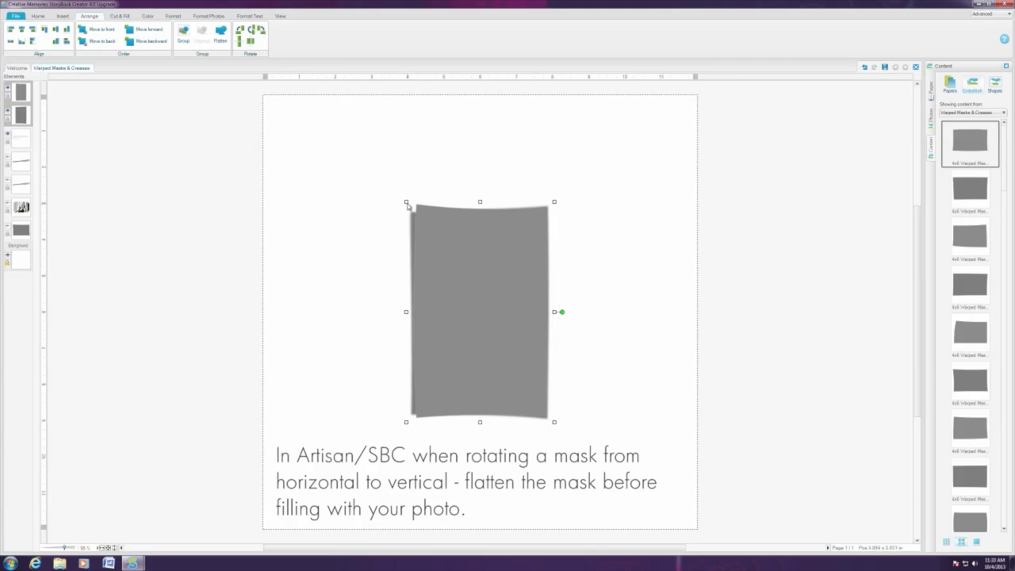
# Enlarge the mask from its top-left corner and centre it horizontally on the page
pyautogui.moveTo(407, 205); pyautogui.dragTo(331, 121)
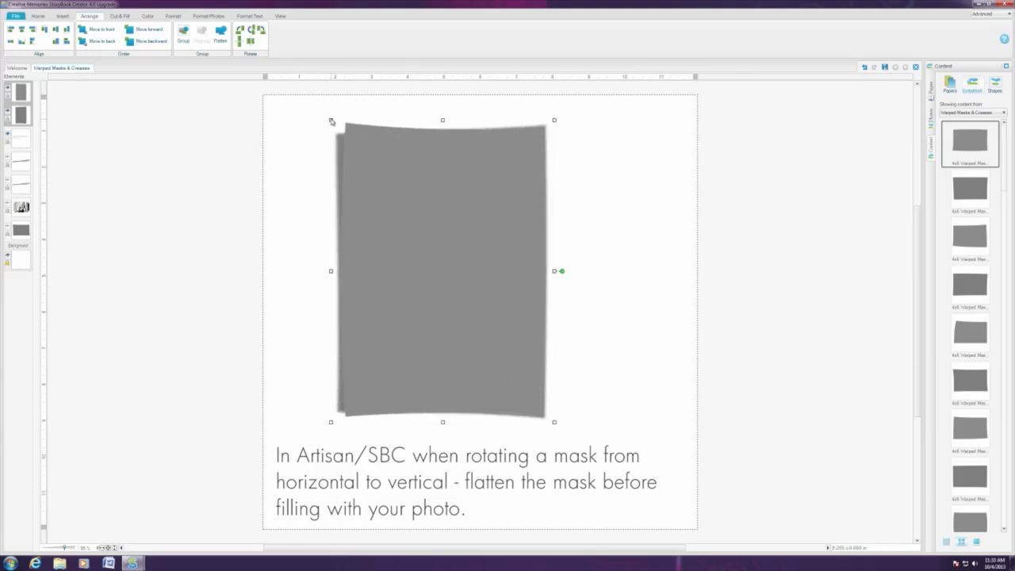
pyautogui.moveTo(431, 227); pyautogui.dragTo(474, 226)
pyautogui.click(547, 230)
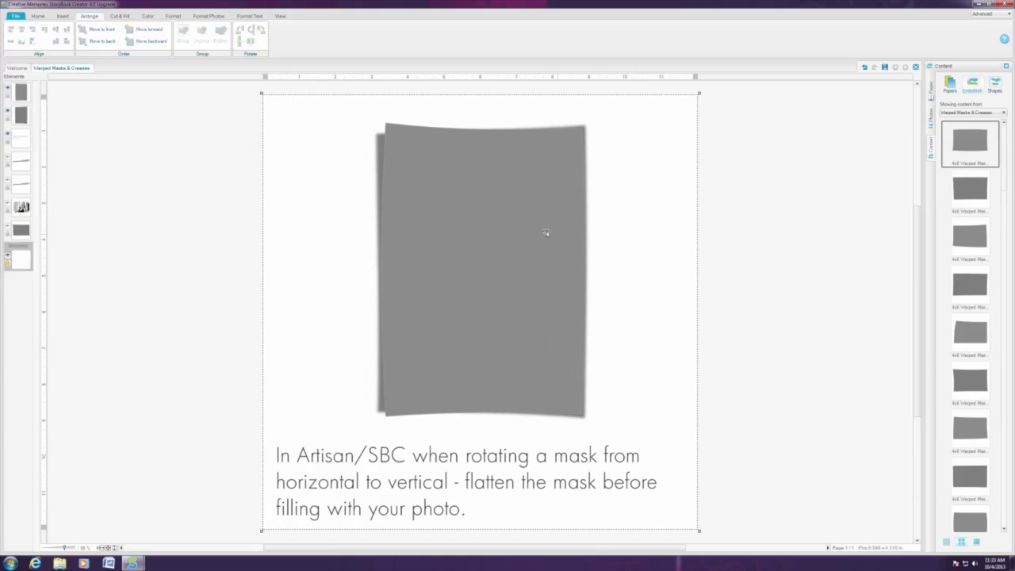
# Fill the mask with the boy-in-hat photo from the Photos library, then undo the sideways fill
pyautogui.click(933, 120)
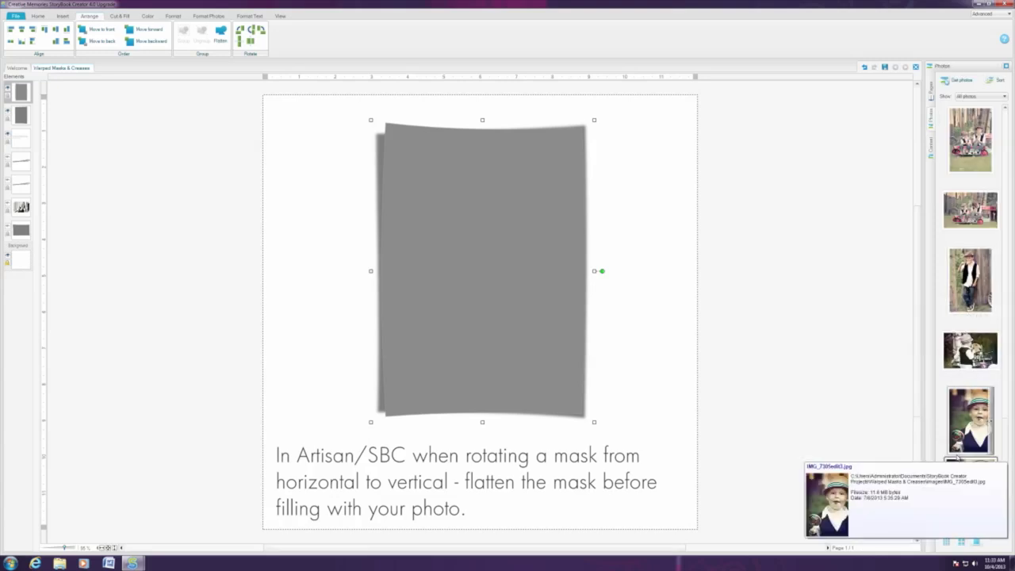
pyautogui.moveTo(1007, 473); pyautogui.dragTo(1006, 265)
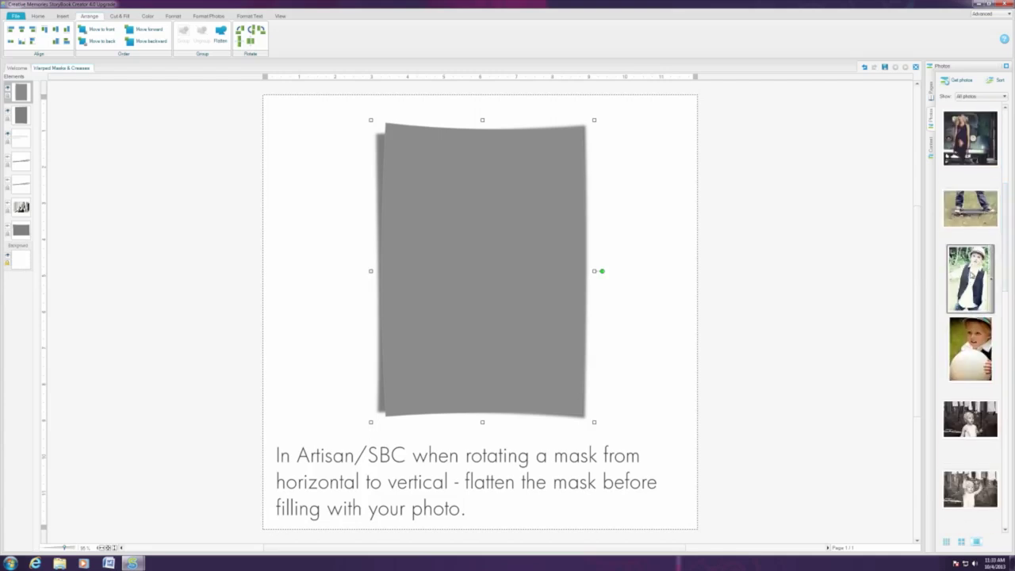
pyautogui.rightClick(959, 272)
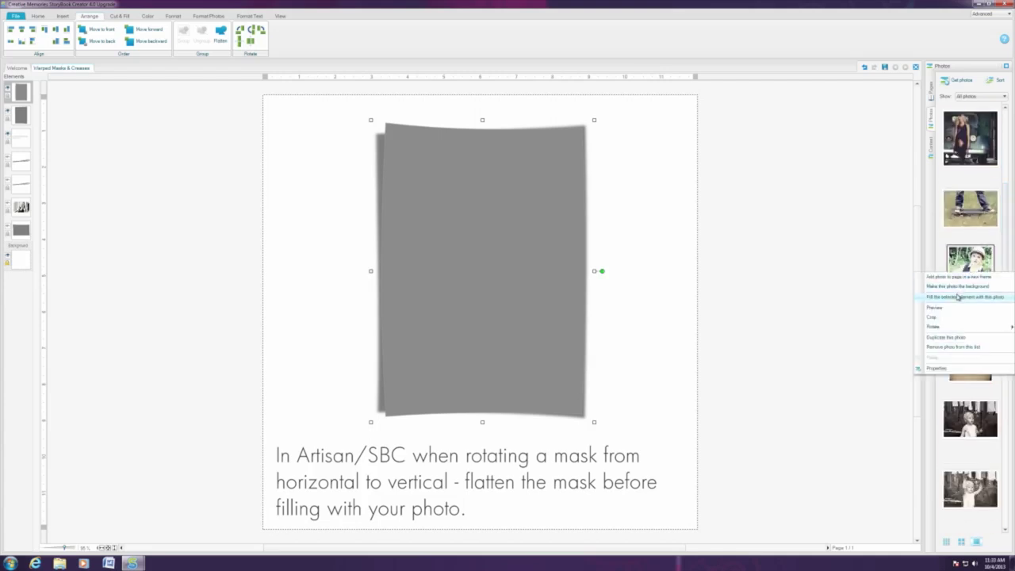
pyautogui.click(958, 297)
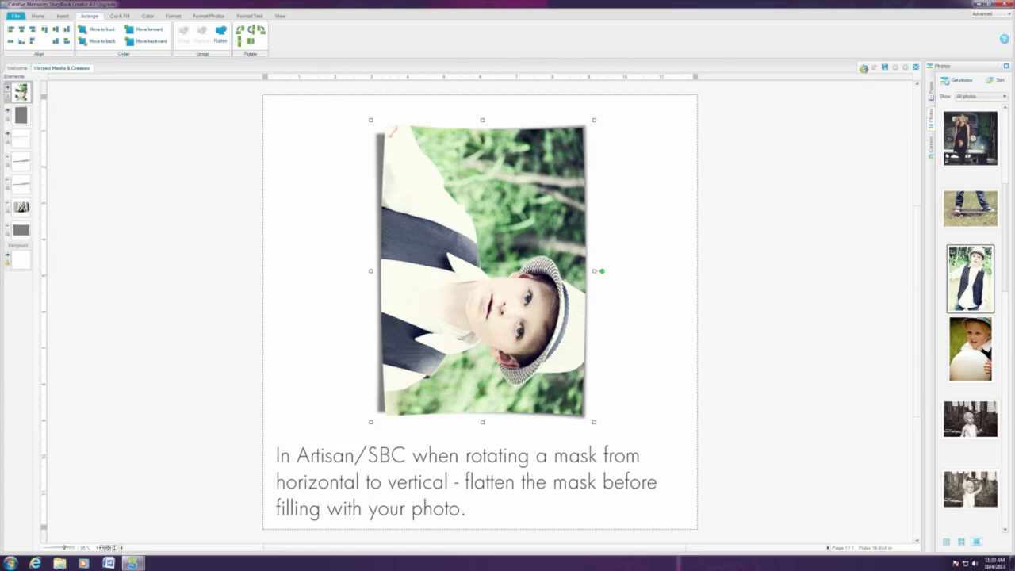
pyautogui.click(865, 68)
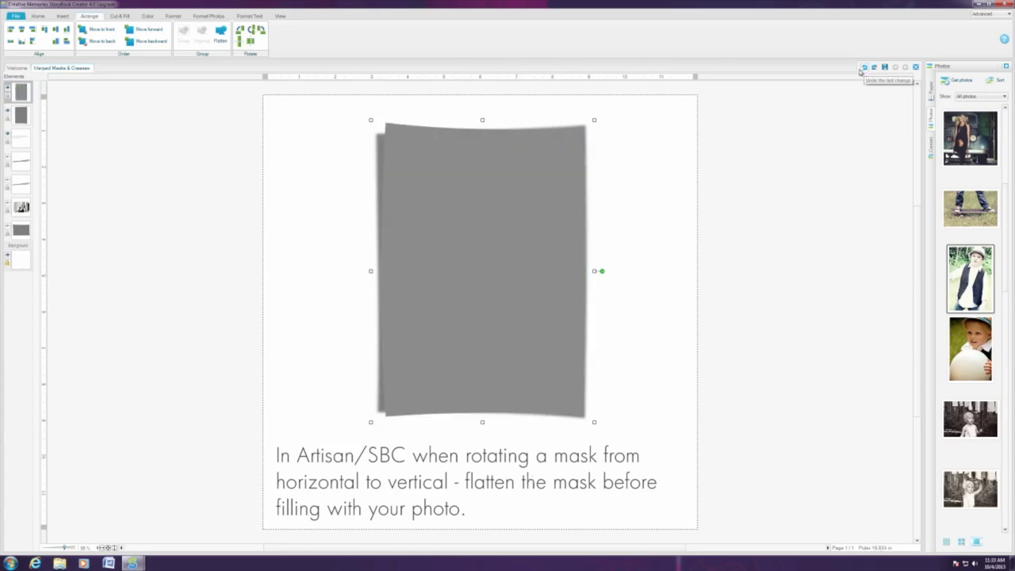
# Flatten the rotated mask, reselect it, and fill it upright with the boy-in-hat photo
pyautogui.rightClick(477, 229)
pyautogui.click(495, 332)
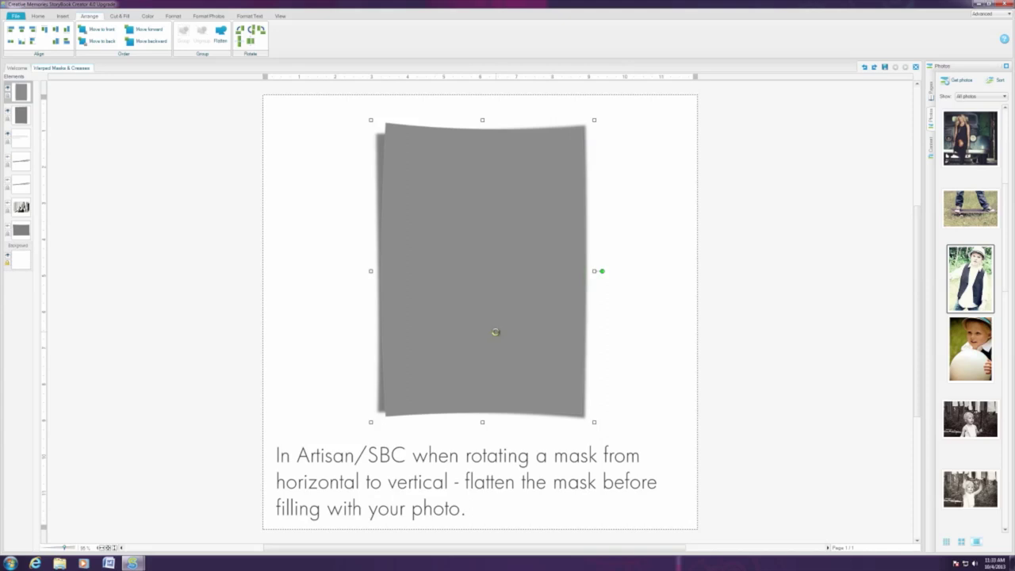
pyautogui.click(39, 16)
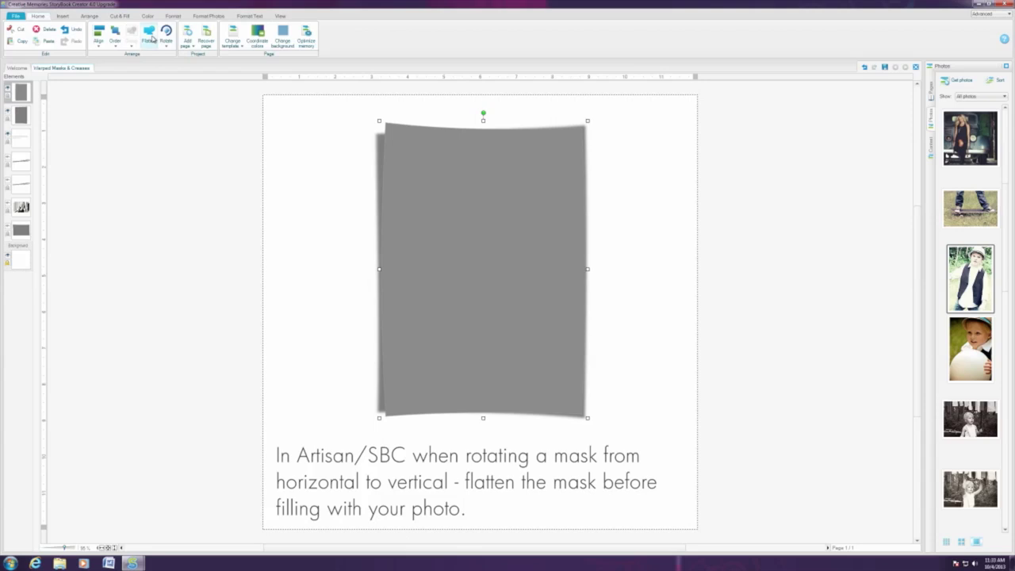
pyautogui.click(646, 241)
pyautogui.click(492, 236)
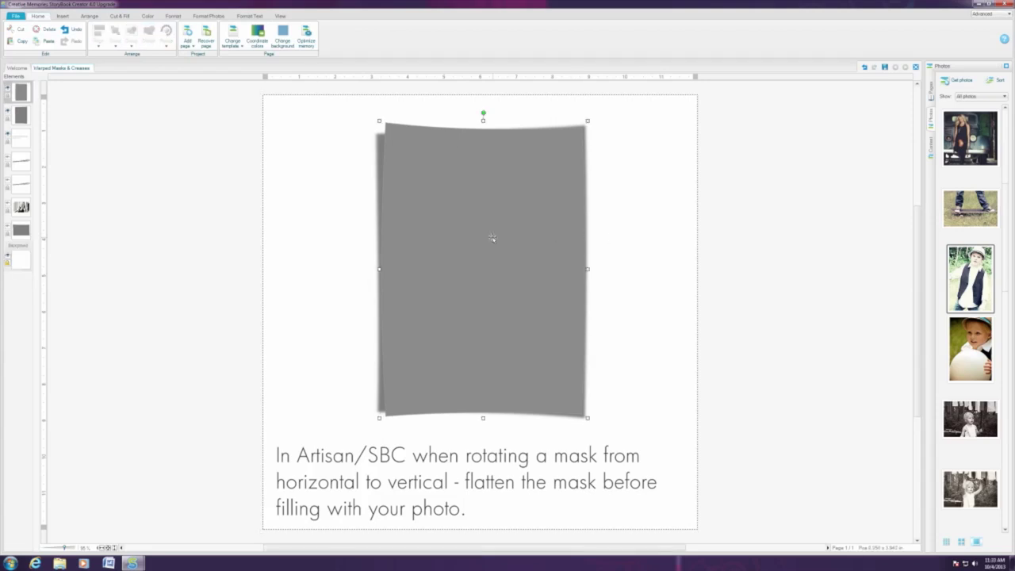
pyautogui.rightClick(970, 285)
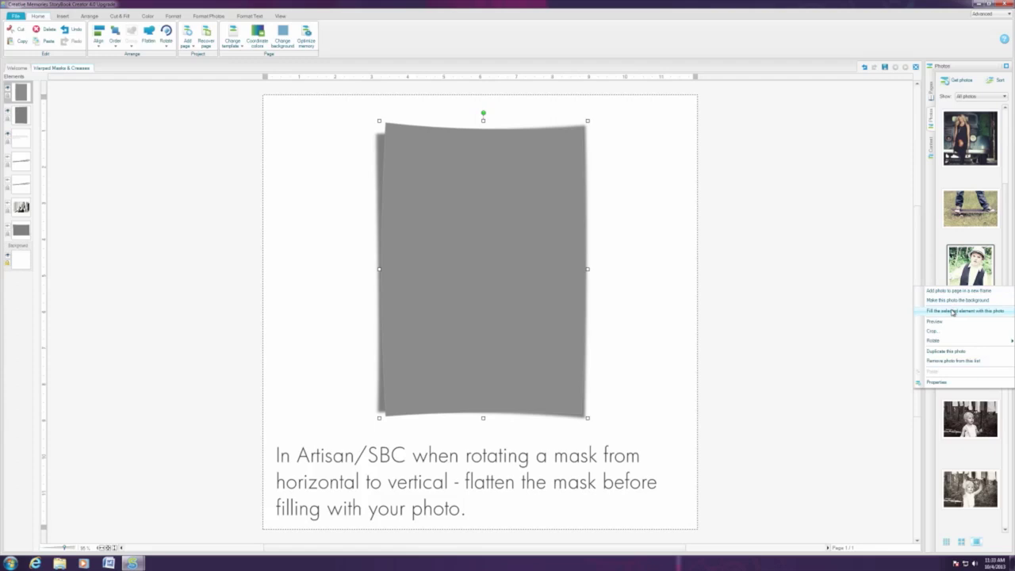
pyautogui.click(952, 311)
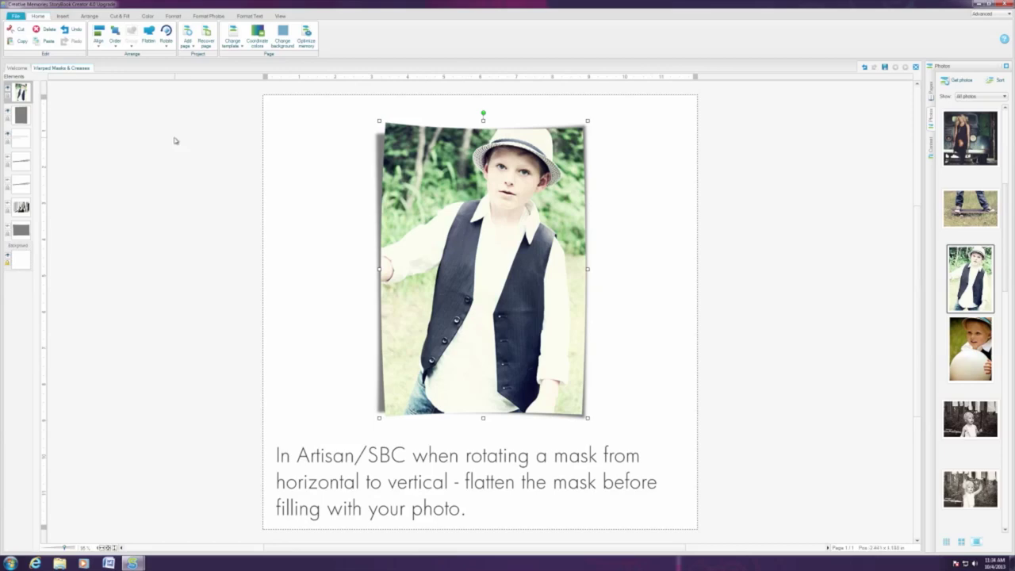
# Make the boy photo sepia and darken it slightly with a Curves adjustment
pyautogui.click(147, 16)
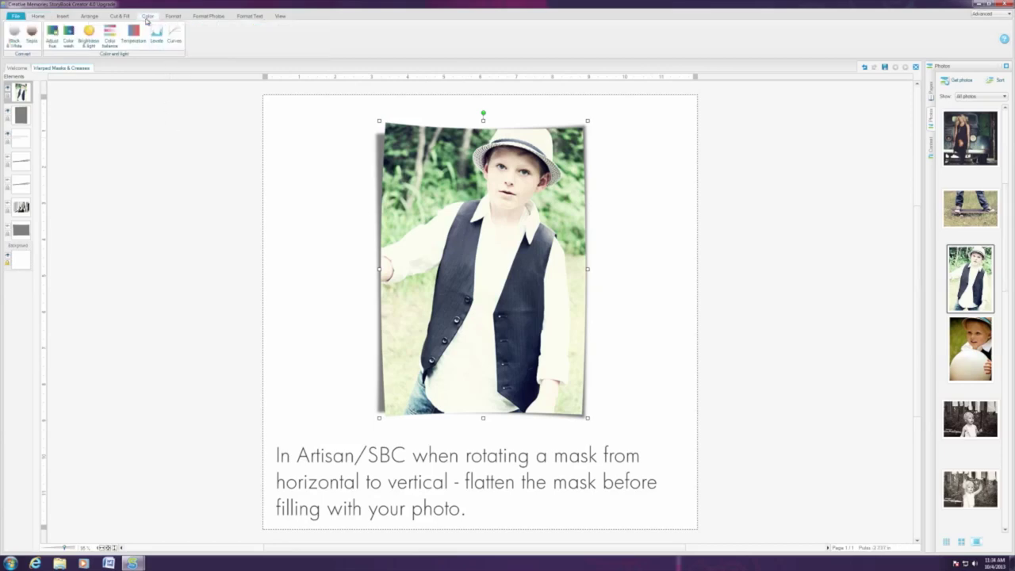
pyautogui.click(32, 36)
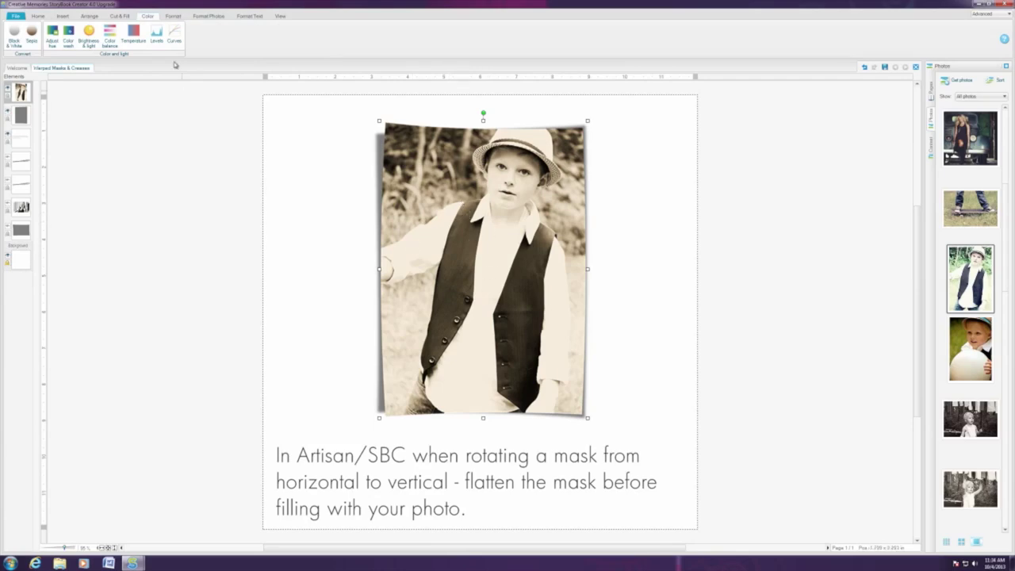
pyautogui.click(176, 34)
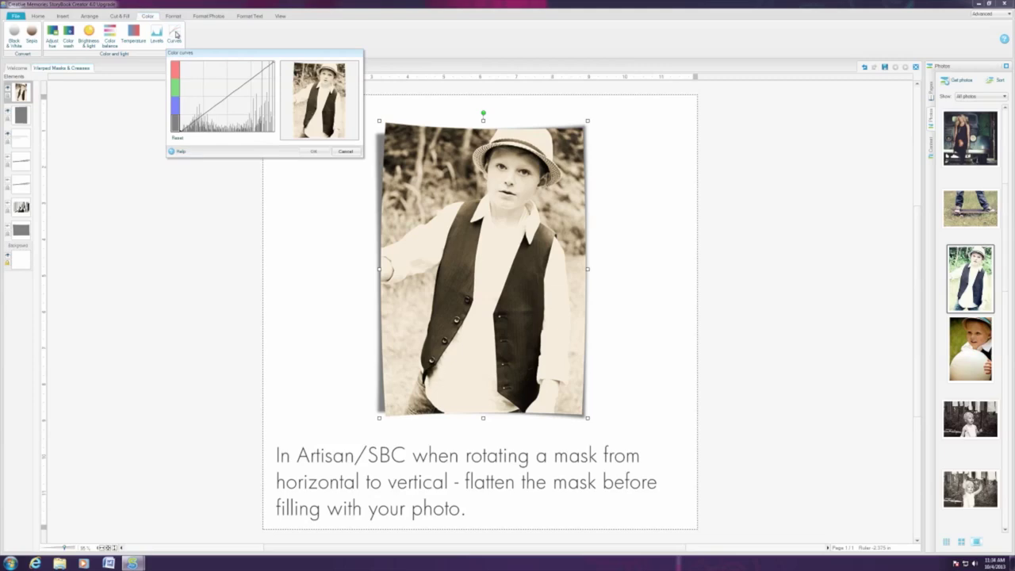
pyautogui.moveTo(238, 93); pyautogui.dragTo(241, 100)
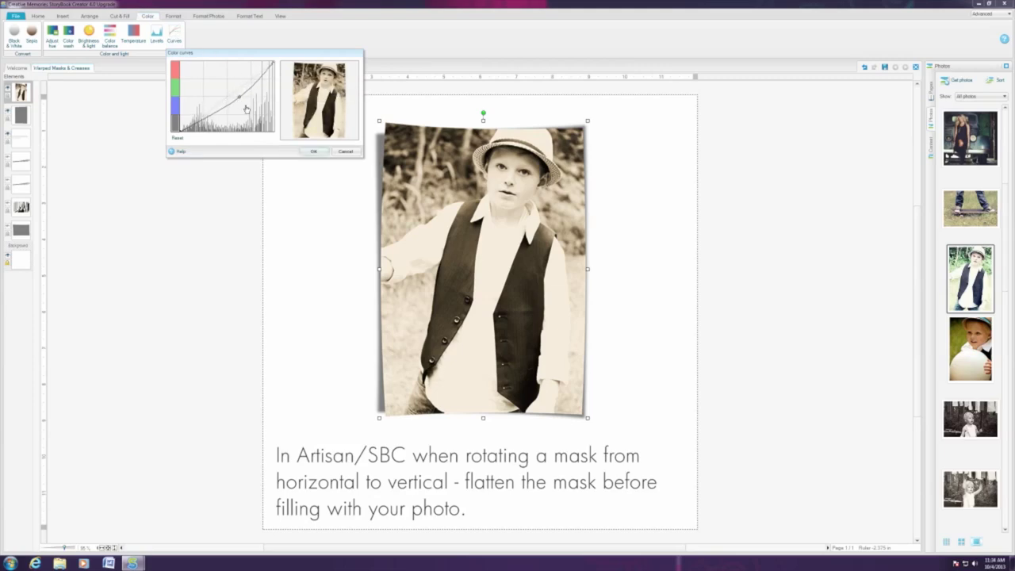
pyautogui.click(312, 151)
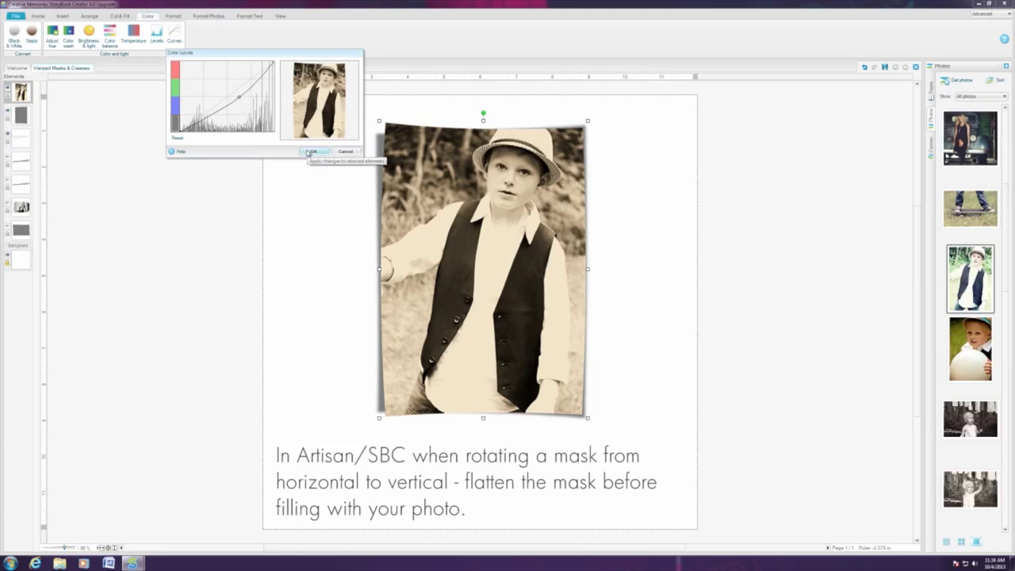
pyautogui.click(313, 151)
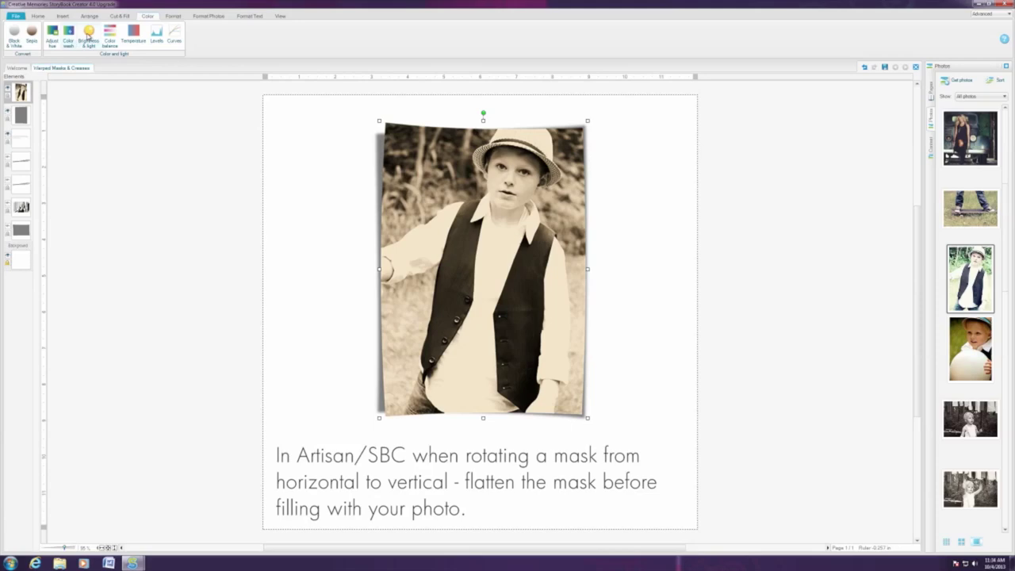
# Deepen the photo's shadows in Brightness & light and apply the change
pyautogui.click(89, 34)
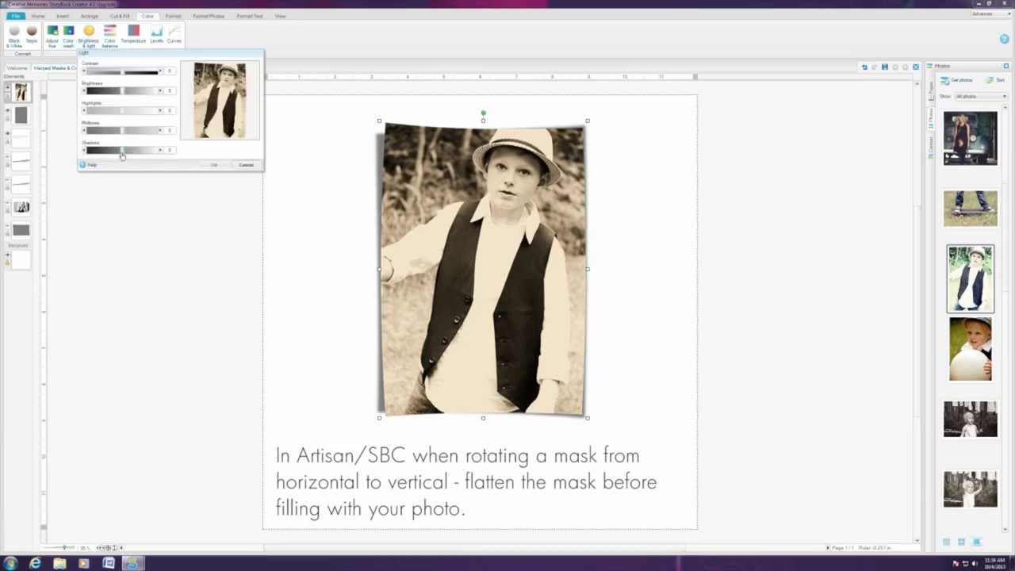
pyautogui.moveTo(122, 150)
pyautogui.mouseDown()
pyautogui.moveTo(85, 153)
pyautogui.moveTo(150, 152)
pyautogui.moveTo(111, 153)
pyautogui.mouseUp()
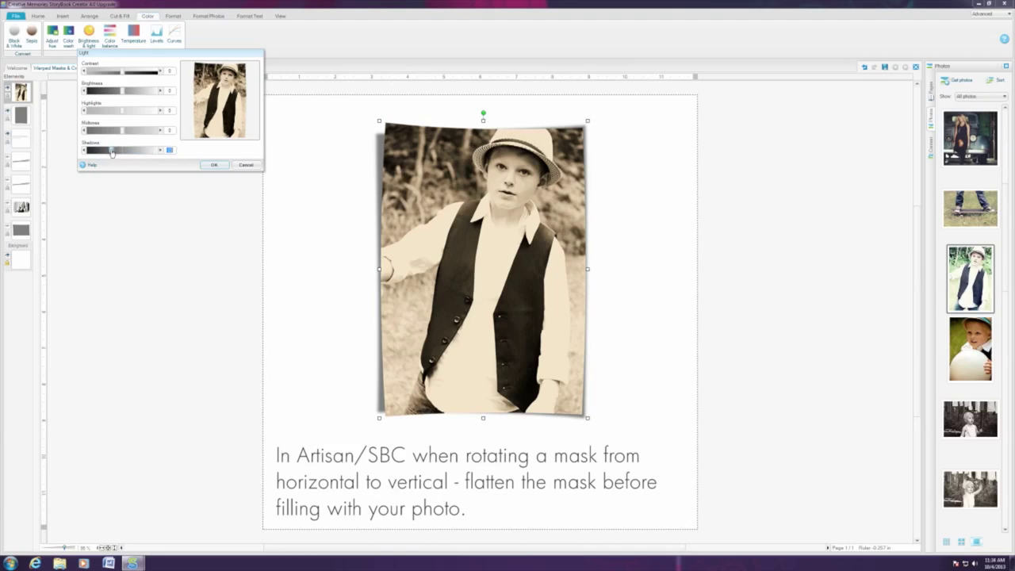
pyautogui.click(214, 165)
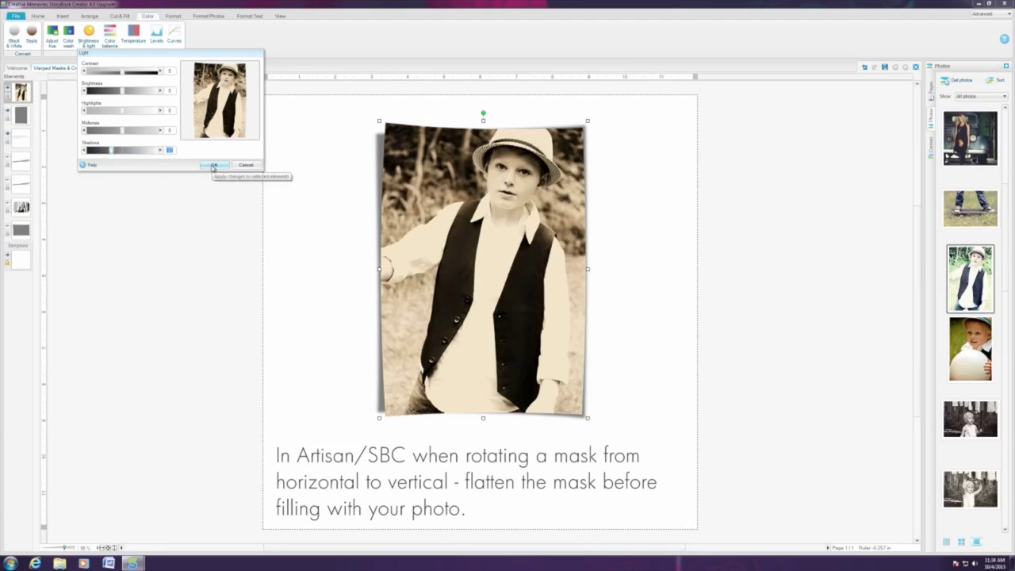
pyautogui.moveTo(112, 157); pyautogui.dragTo(115, 156)
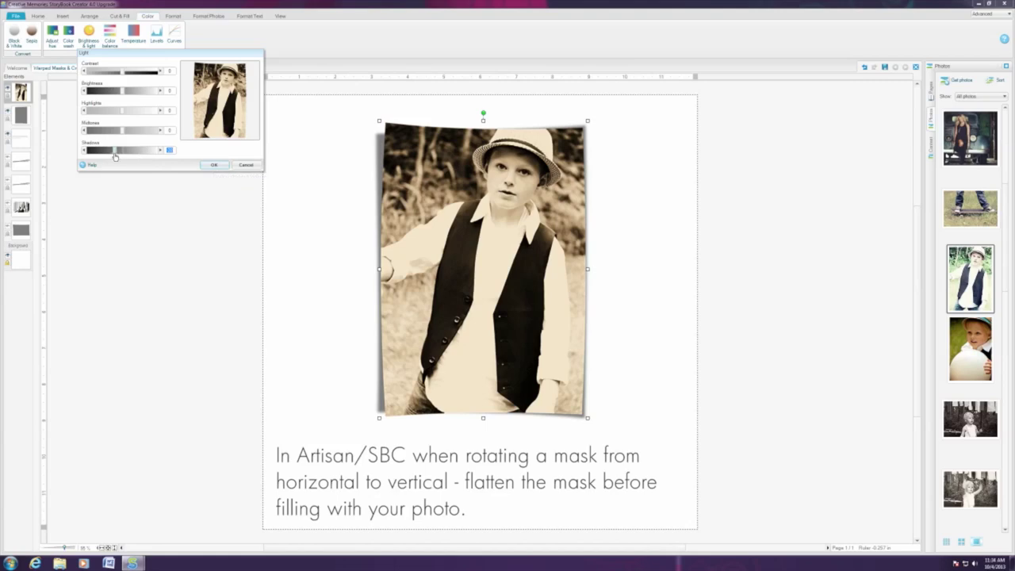
pyautogui.click(215, 166)
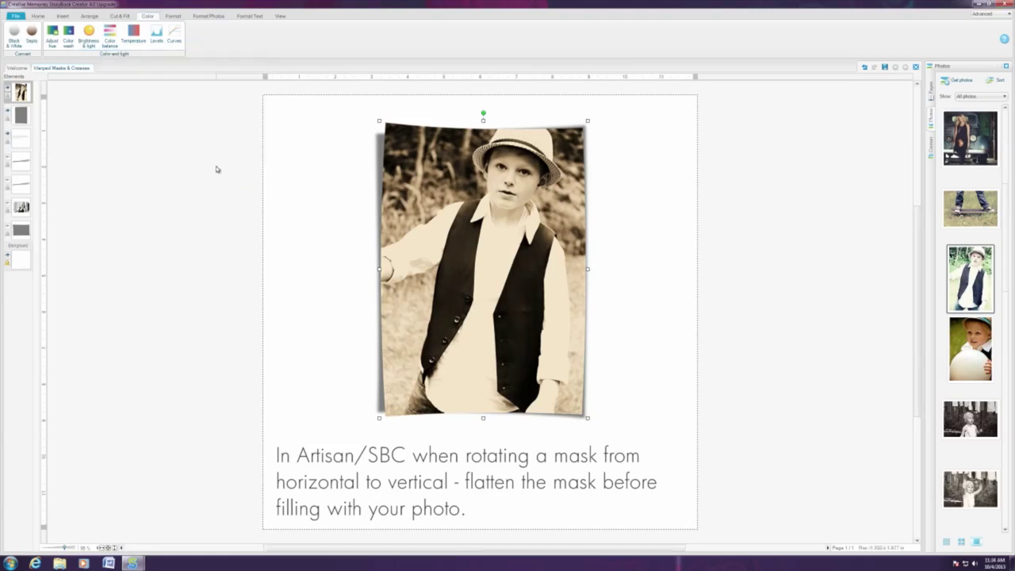
# Add Crease marks 7 from the Content library to the page
pyautogui.click(931, 149)
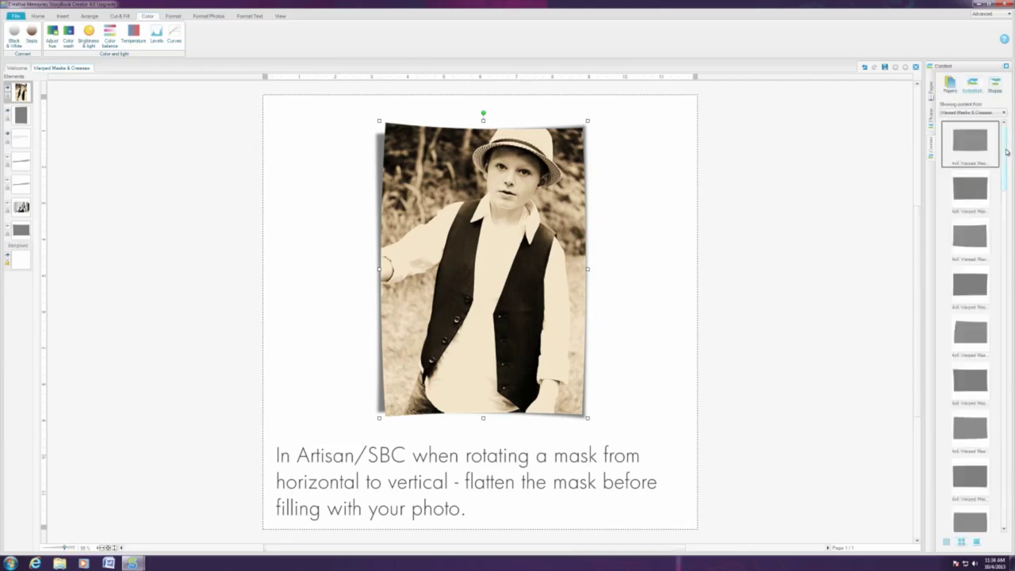
pyautogui.moveTo(1006, 147); pyautogui.dragTo(1006, 449)
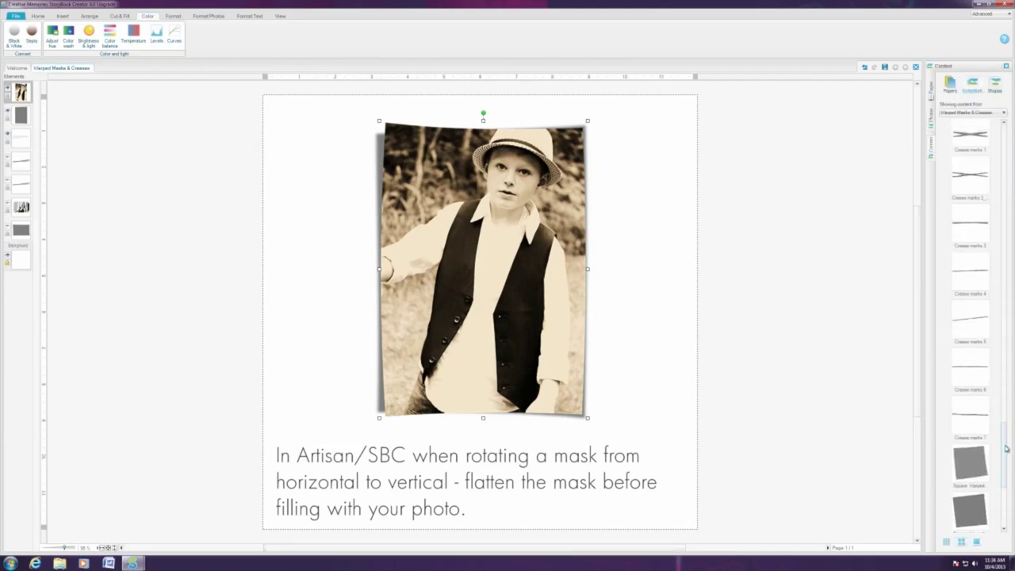
pyautogui.rightClick(966, 415)
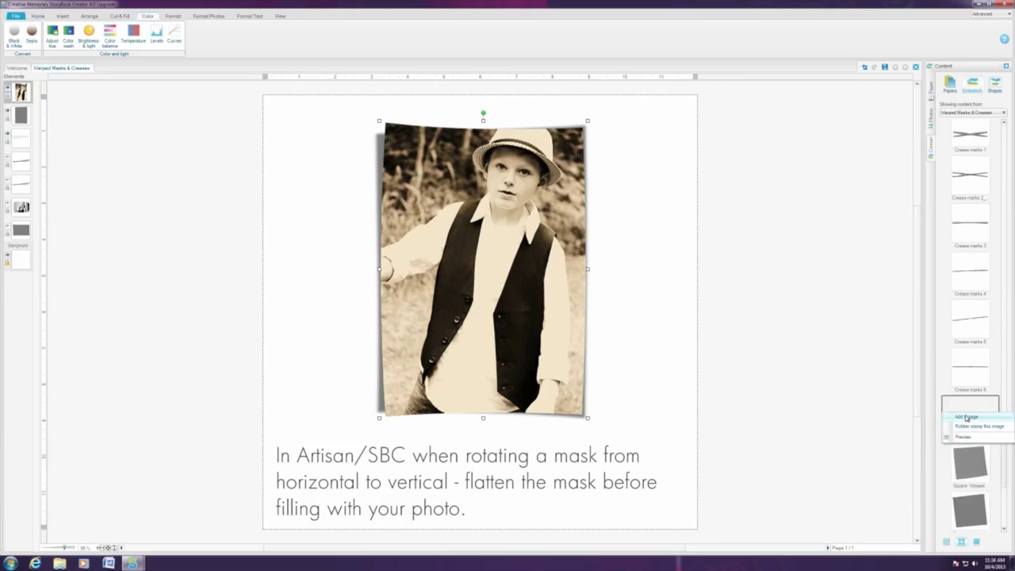
pyautogui.click(966, 418)
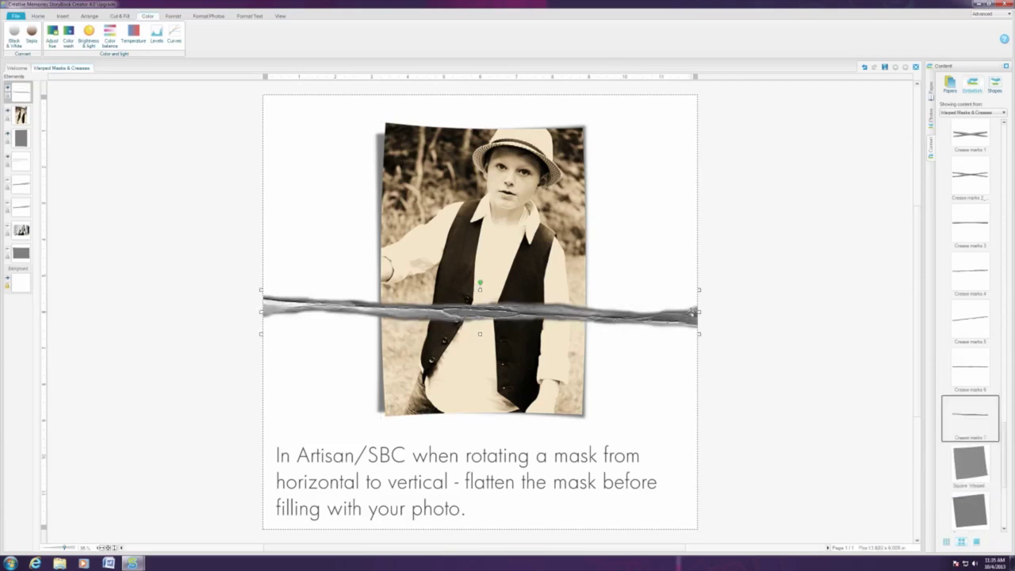
# Trim the crease to the photo's width, straighten it, and move it over the lower photo
pyautogui.moveTo(699, 312); pyautogui.dragTo(588, 312)
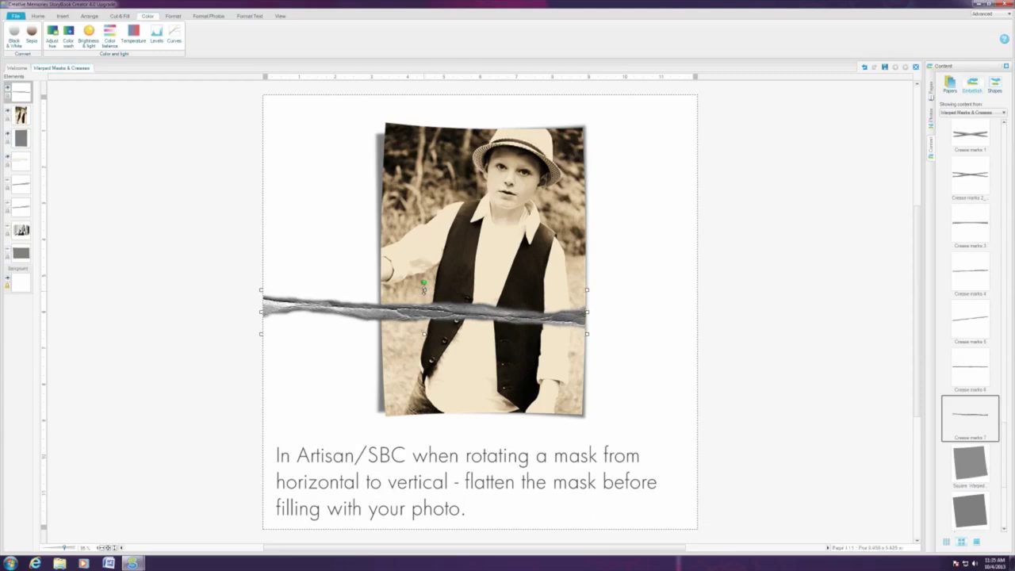
pyautogui.moveTo(425, 252)
pyautogui.mouseDown()
pyautogui.moveTo(428, 242)
pyautogui.moveTo(424, 256)
pyautogui.mouseUp()
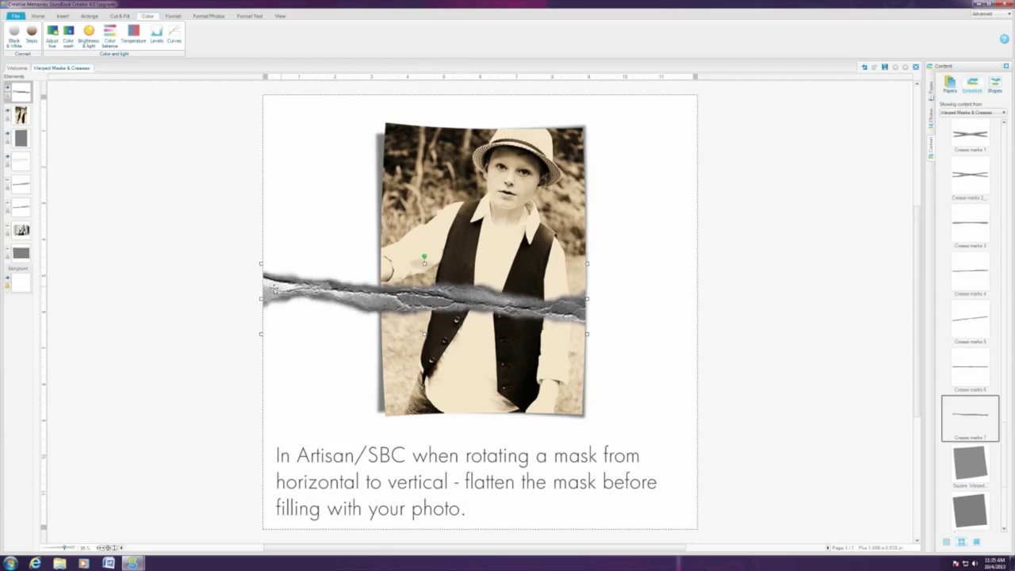
pyautogui.moveTo(261, 298); pyautogui.dragTo(379, 299)
pyautogui.moveTo(492, 343); pyautogui.dragTo(492, 356)
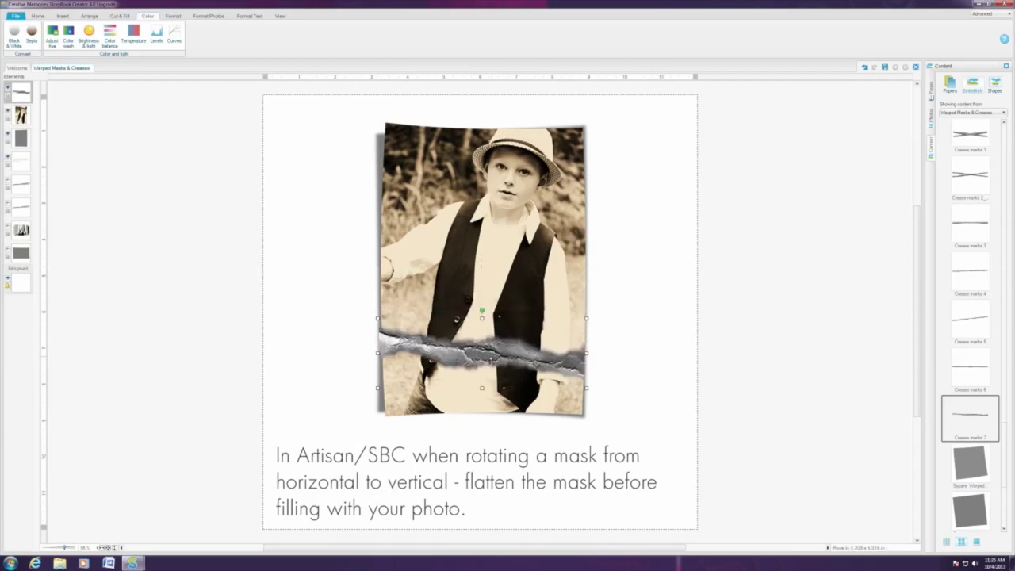
pyautogui.moveTo(491, 357); pyautogui.dragTo(491, 363)
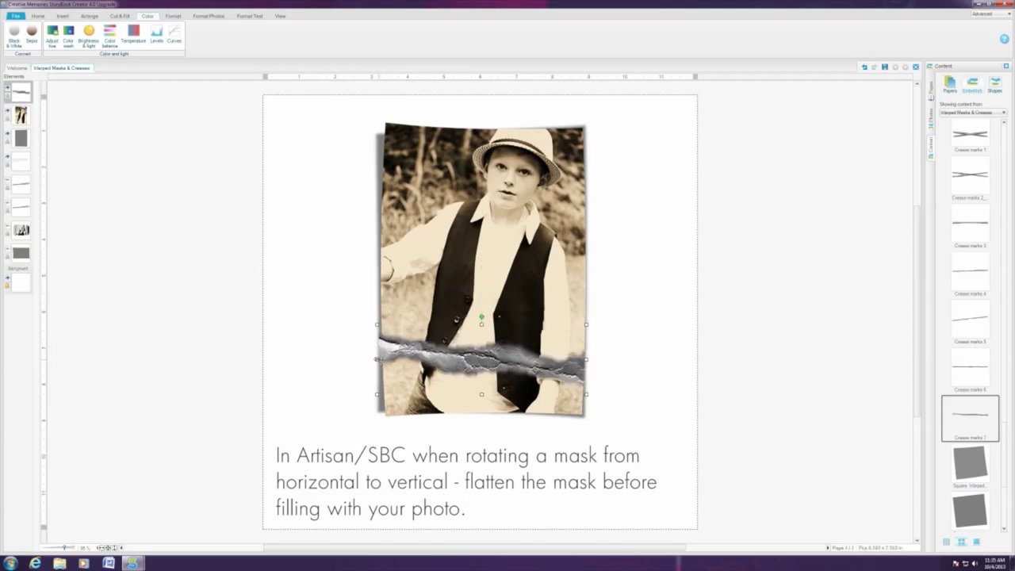
pyautogui.moveTo(377, 360); pyautogui.dragTo(382, 359)
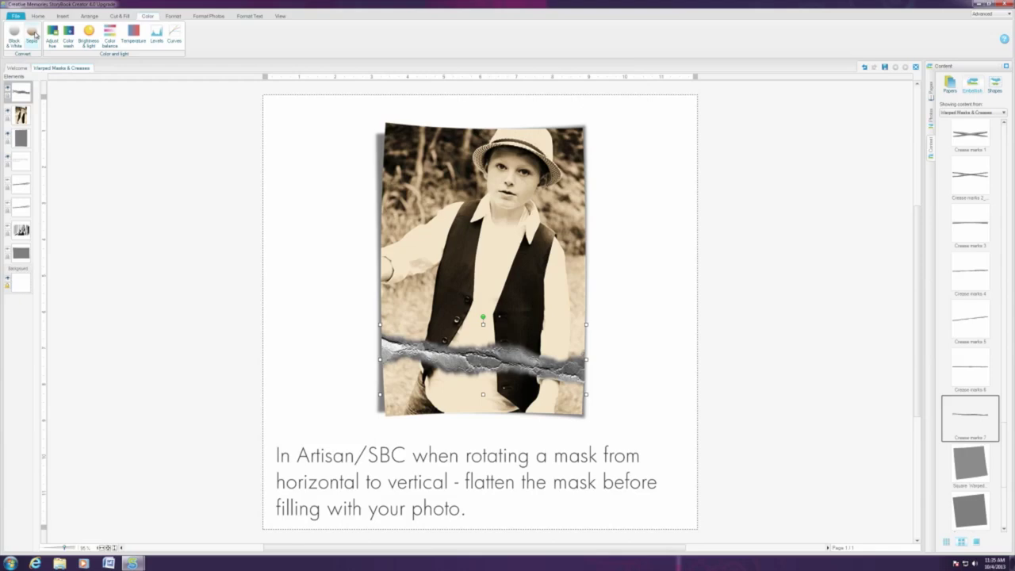
# Tint the crease sepia and lower its opacity so it is mostly transparent
pyautogui.click(32, 34)
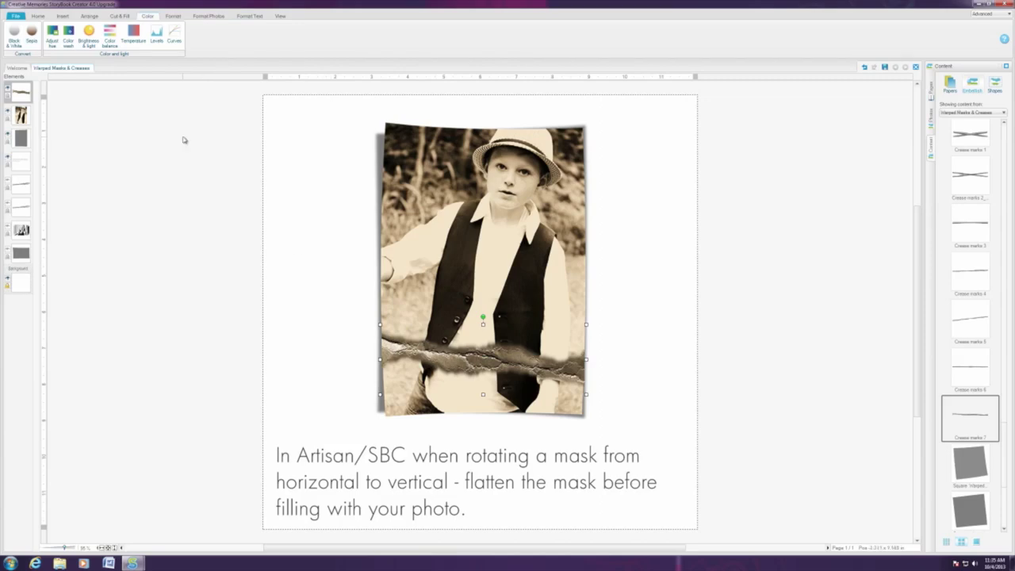
pyautogui.click(174, 17)
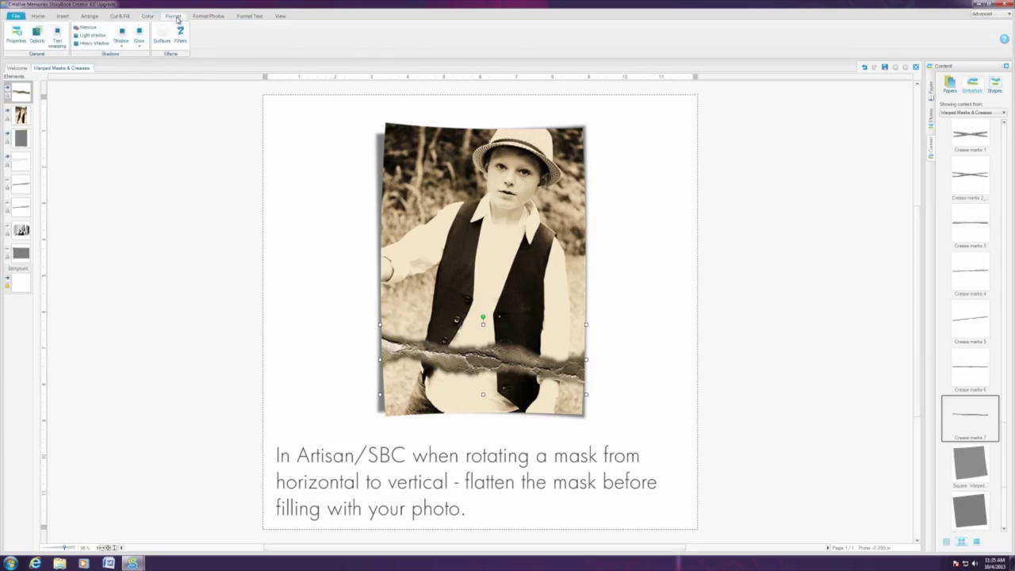
pyautogui.click(35, 35)
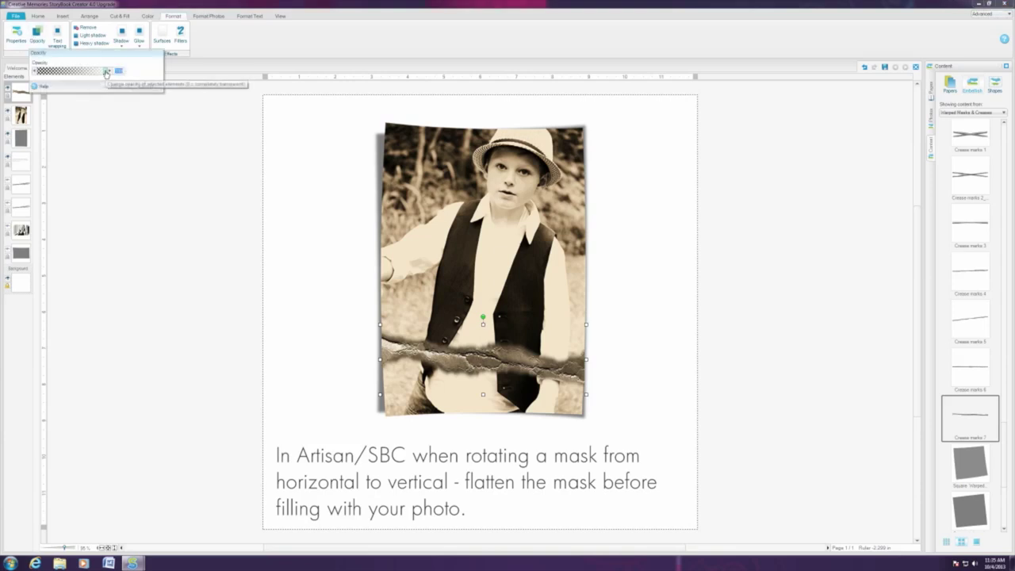
pyautogui.moveTo(106, 73); pyautogui.dragTo(70, 73)
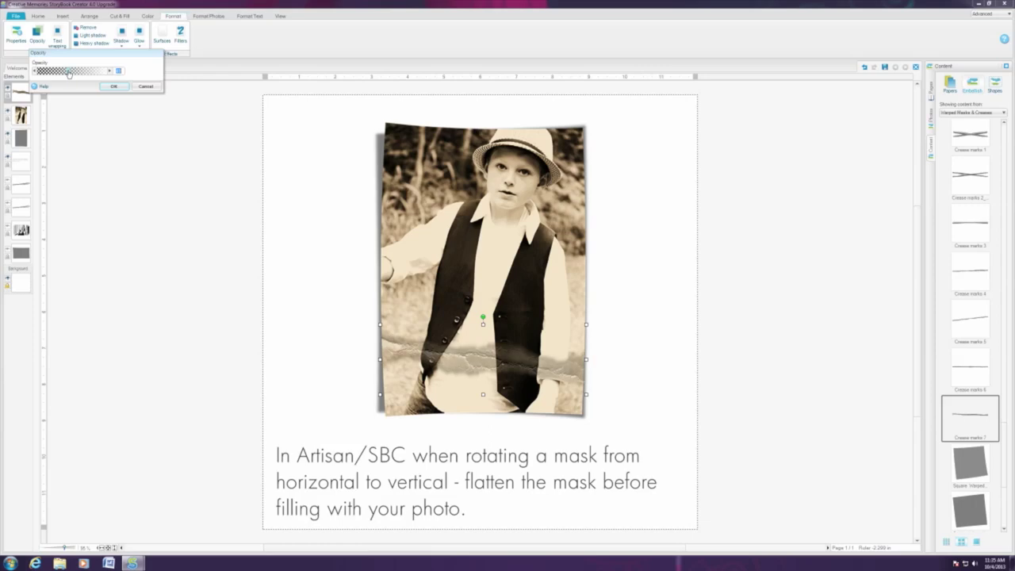
pyautogui.click(116, 87)
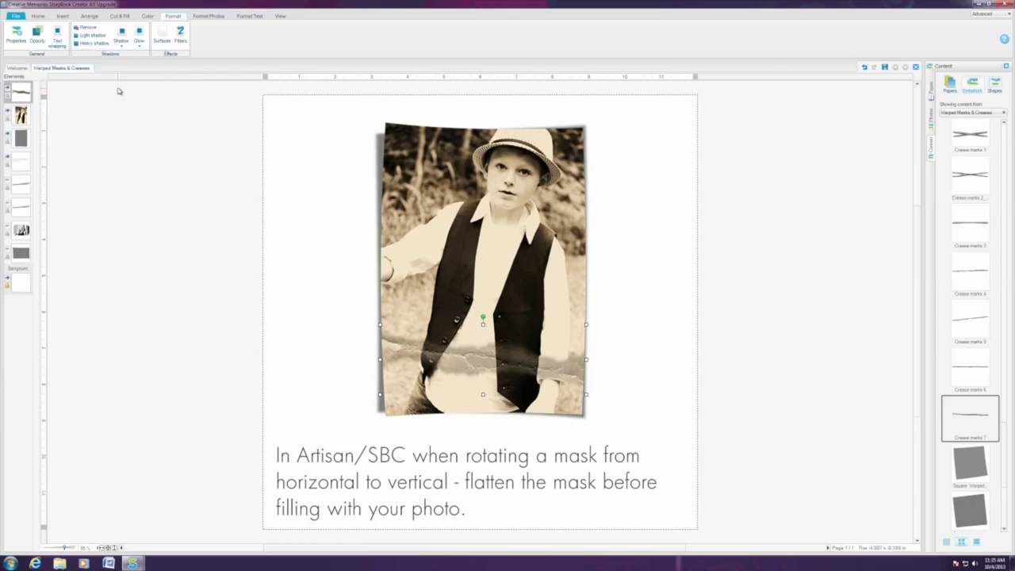
# Lighten the crease with an upward-bowed Curves adjustment
pyautogui.click(146, 16)
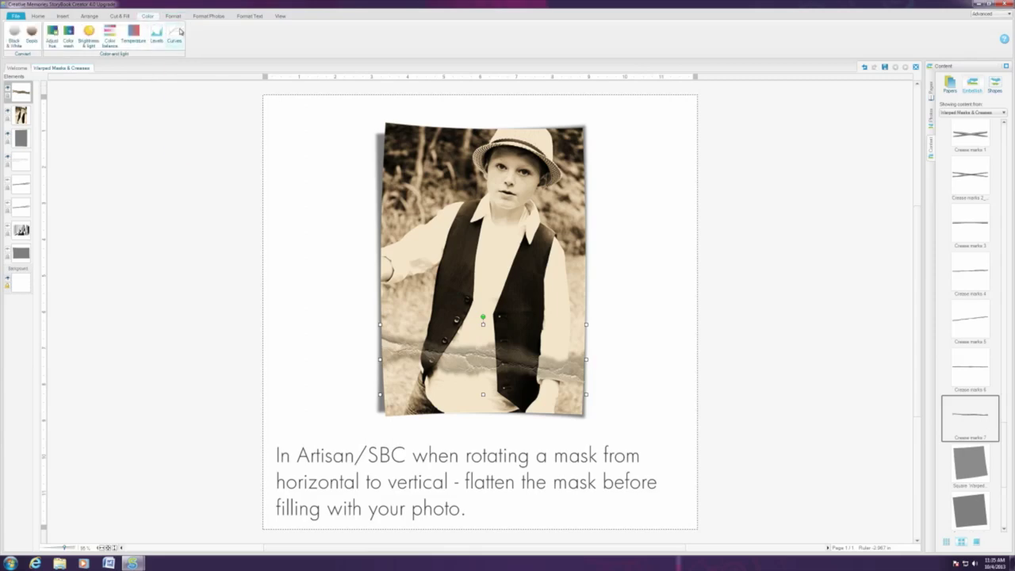
pyautogui.click(180, 32)
pyautogui.moveTo(225, 103); pyautogui.dragTo(222, 81)
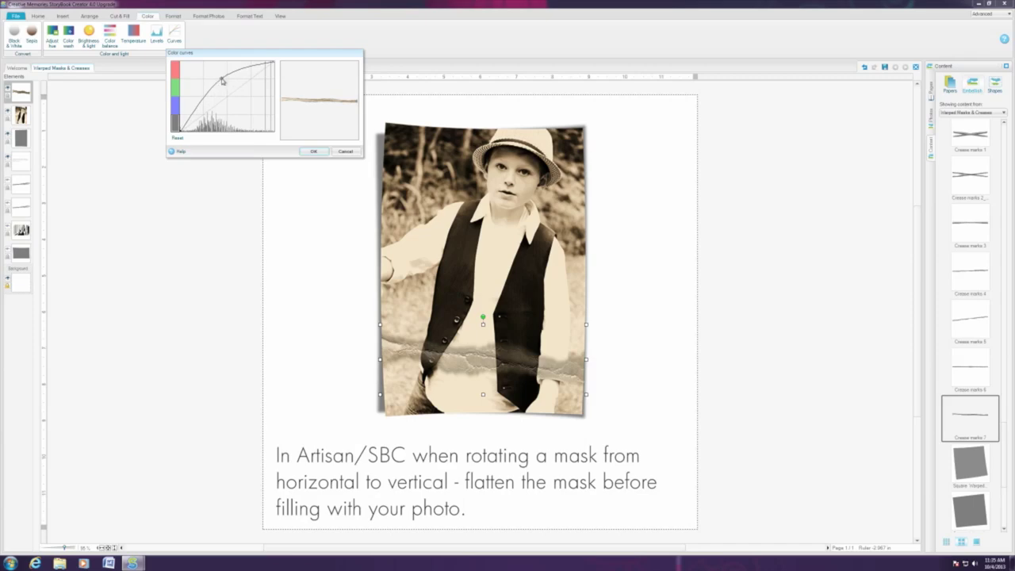
pyautogui.moveTo(222, 82); pyautogui.dragTo(220, 78)
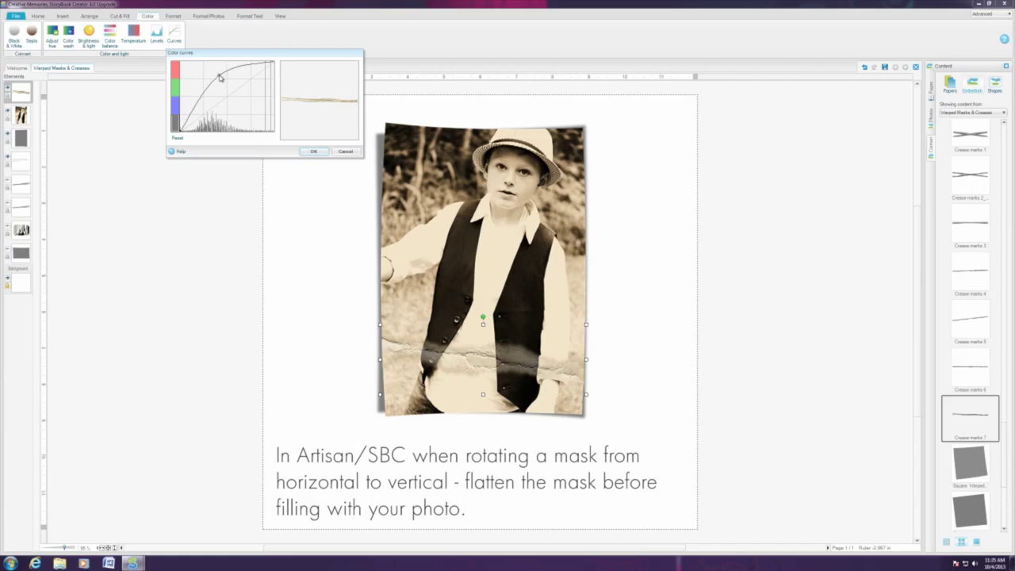
pyautogui.click(314, 151)
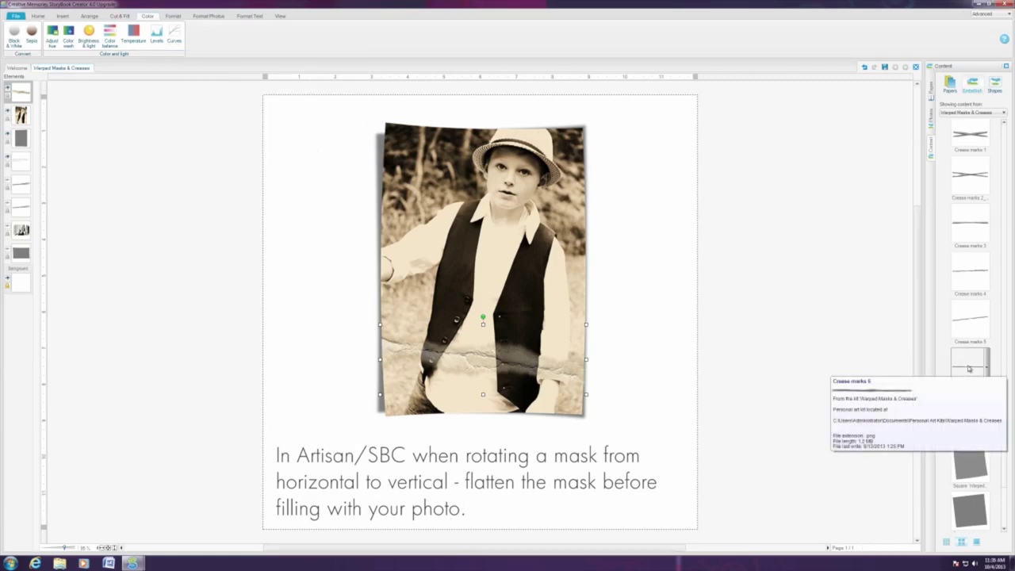
# Add Crease marks 4 to the page and trim it to the photo's width
pyautogui.rightClick(972, 280)
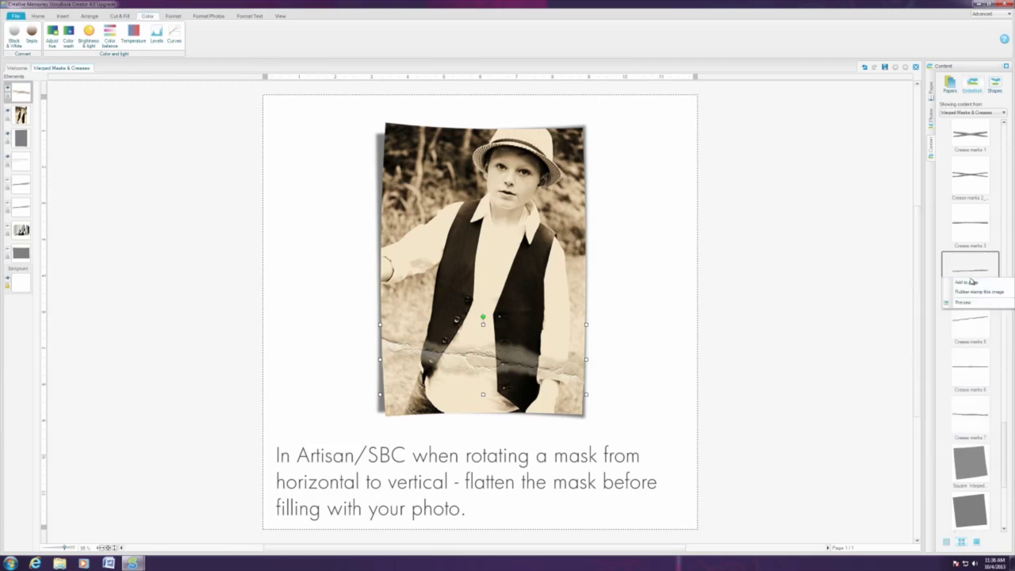
pyautogui.click(972, 281)
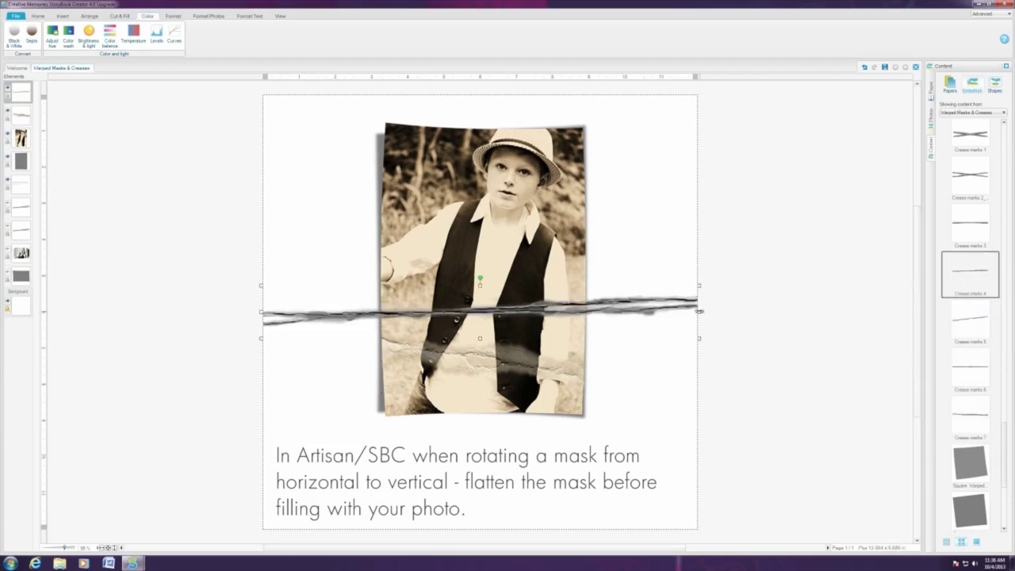
pyautogui.moveTo(699, 311); pyautogui.dragTo(586, 311)
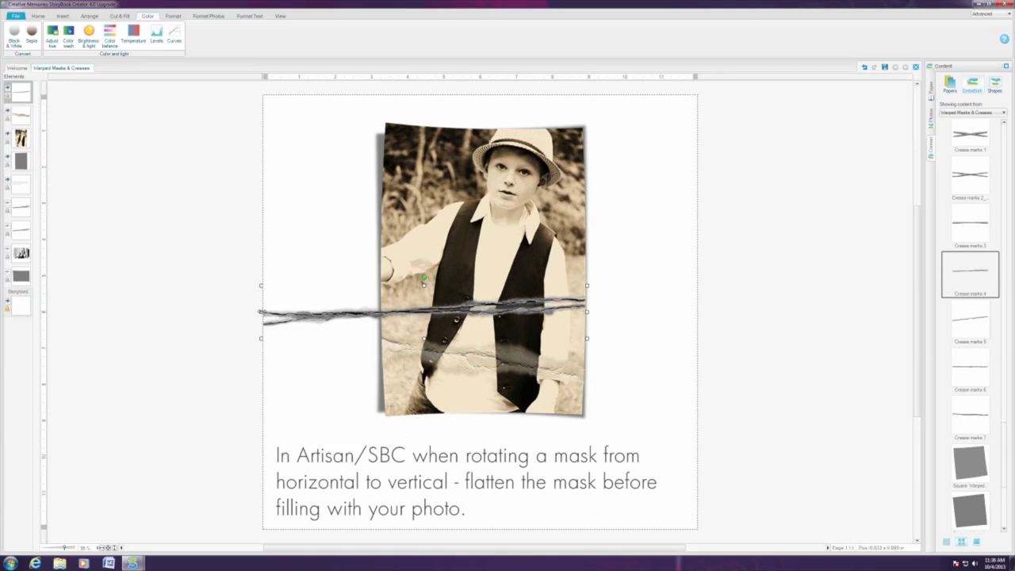
pyautogui.moveTo(261, 311); pyautogui.dragTo(381, 312)
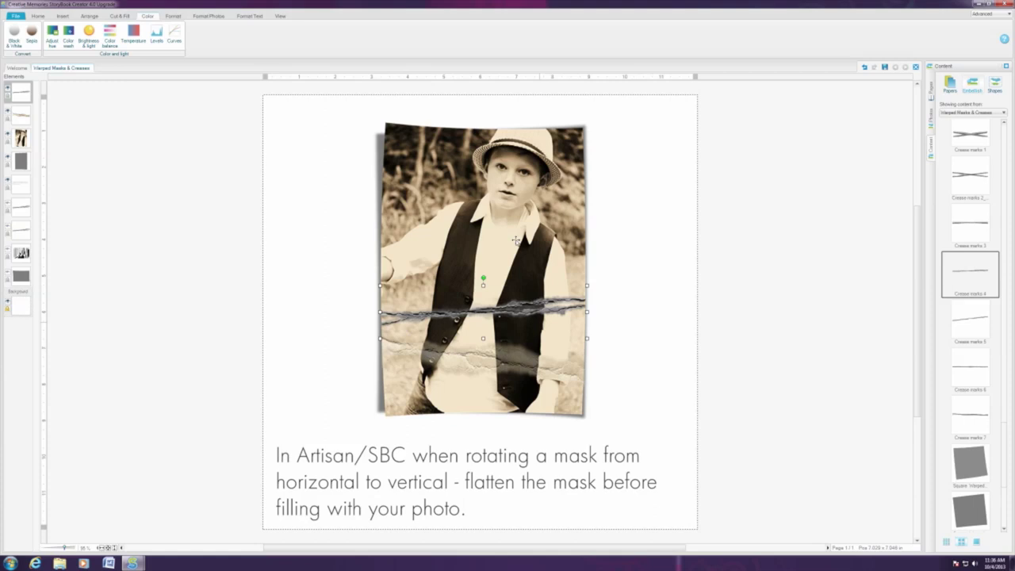
# Tint the new crease sepia and make it mostly transparent
pyautogui.click(32, 37)
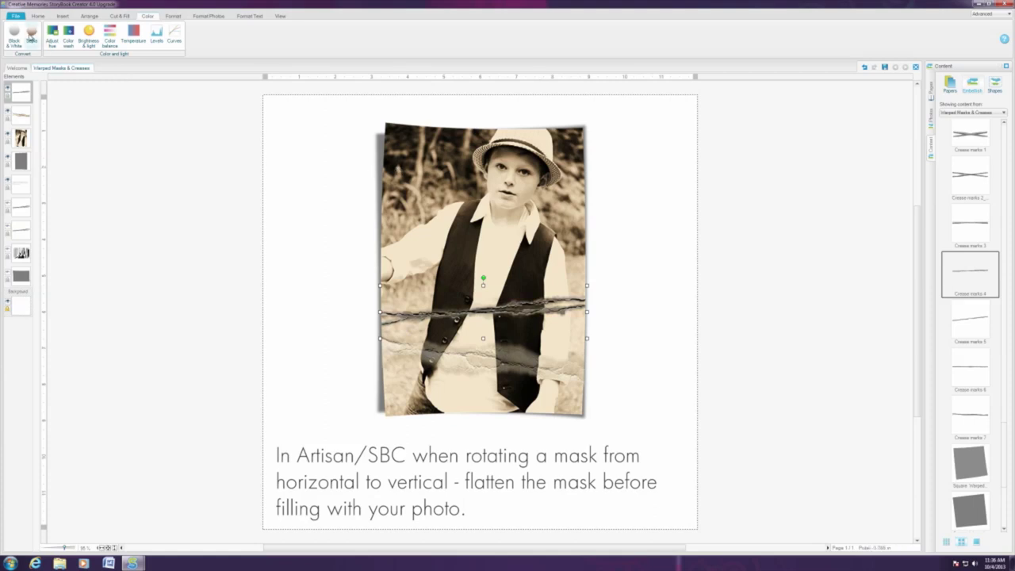
pyautogui.click(173, 16)
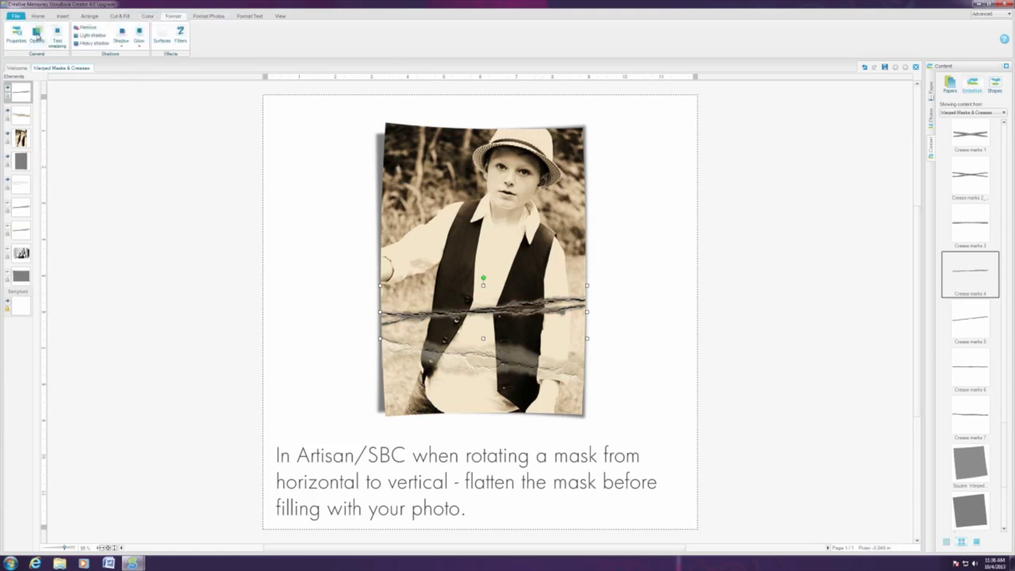
pyautogui.click(34, 33)
pyautogui.moveTo(107, 73); pyautogui.dragTo(65, 75)
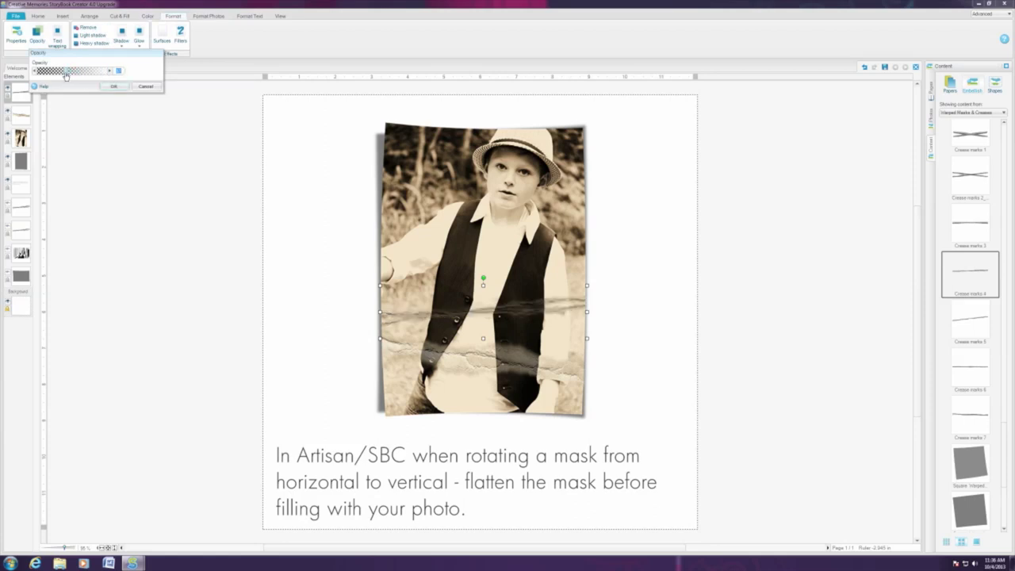
pyautogui.click(120, 87)
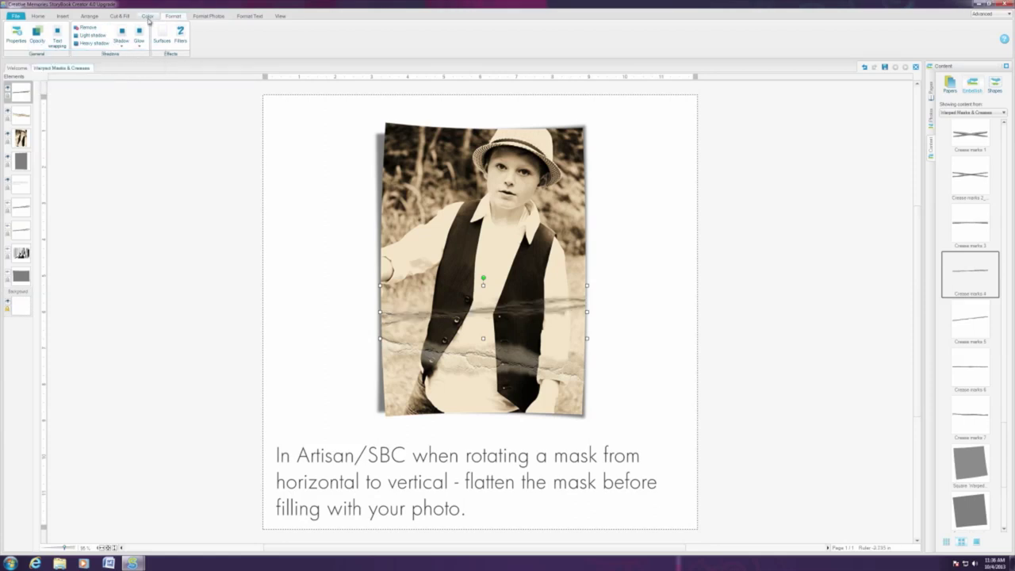
# Lighten the new crease with an upward Curves adjustment
pyautogui.click(147, 15)
pyautogui.click(174, 34)
pyautogui.moveTo(227, 108); pyautogui.dragTo(212, 77)
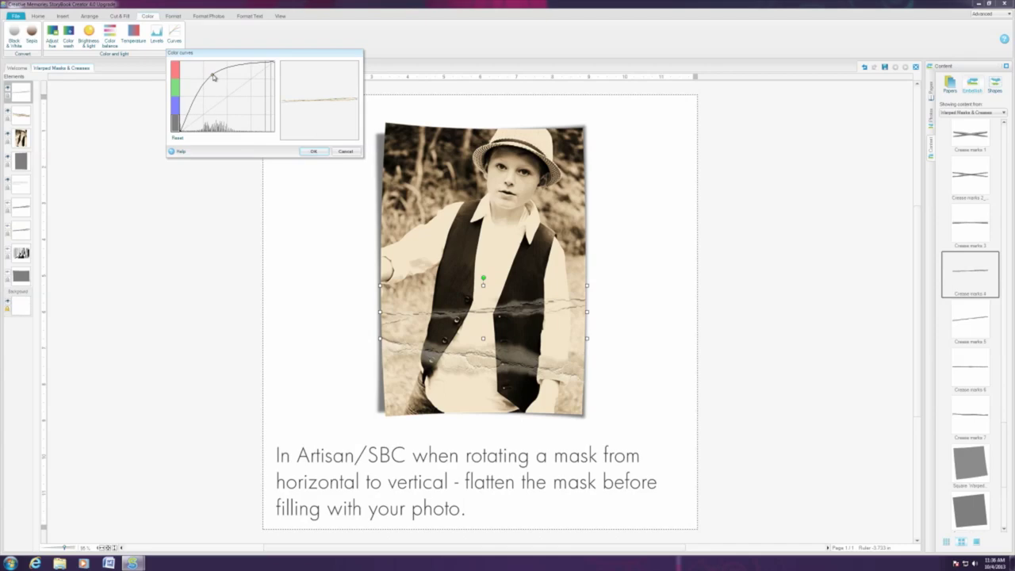
pyautogui.click(307, 152)
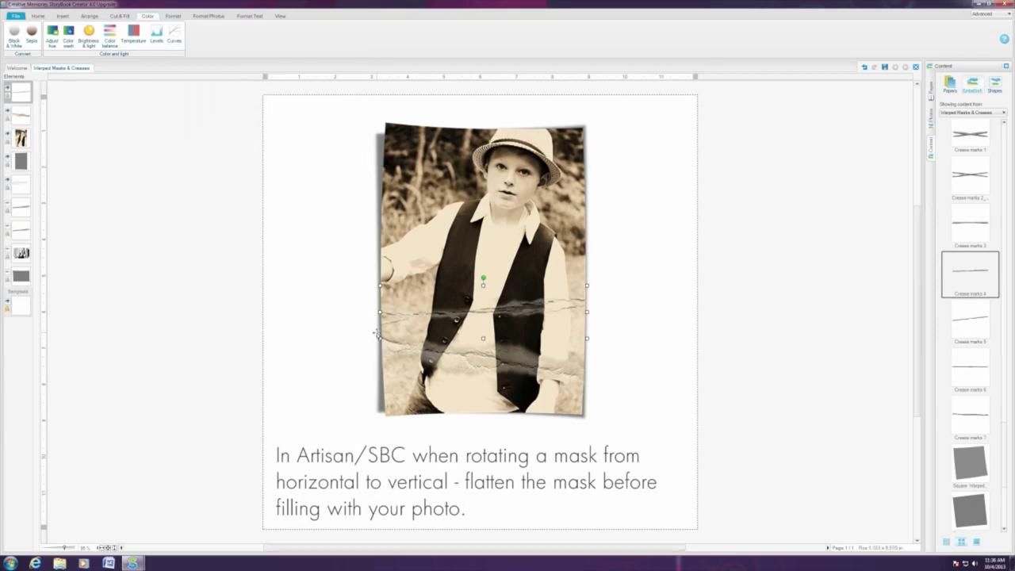
# Hide both crease bands, the sepia photo and the warped mask in the Elements panel
pyautogui.click(608, 331)
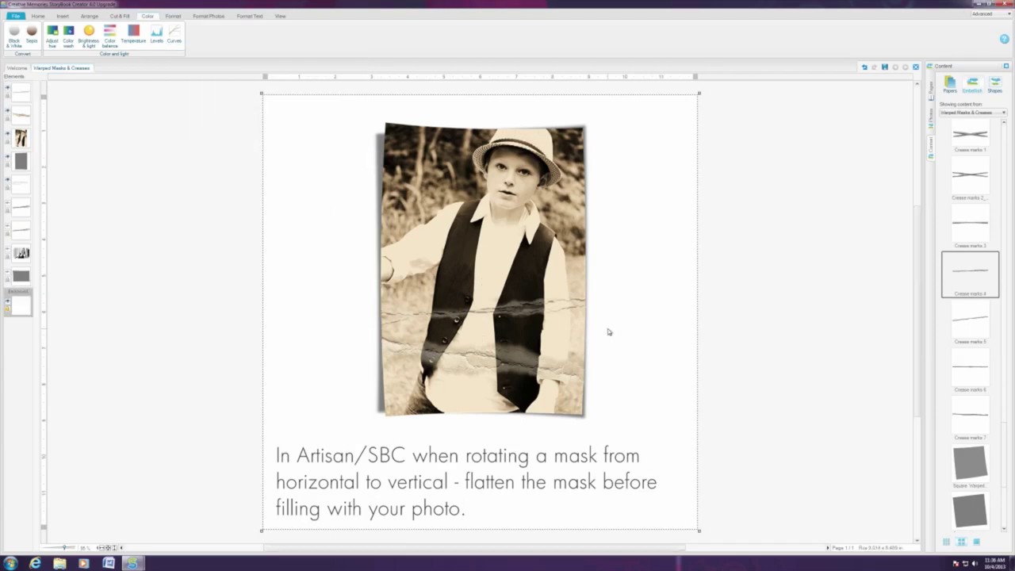
pyautogui.click(7, 89)
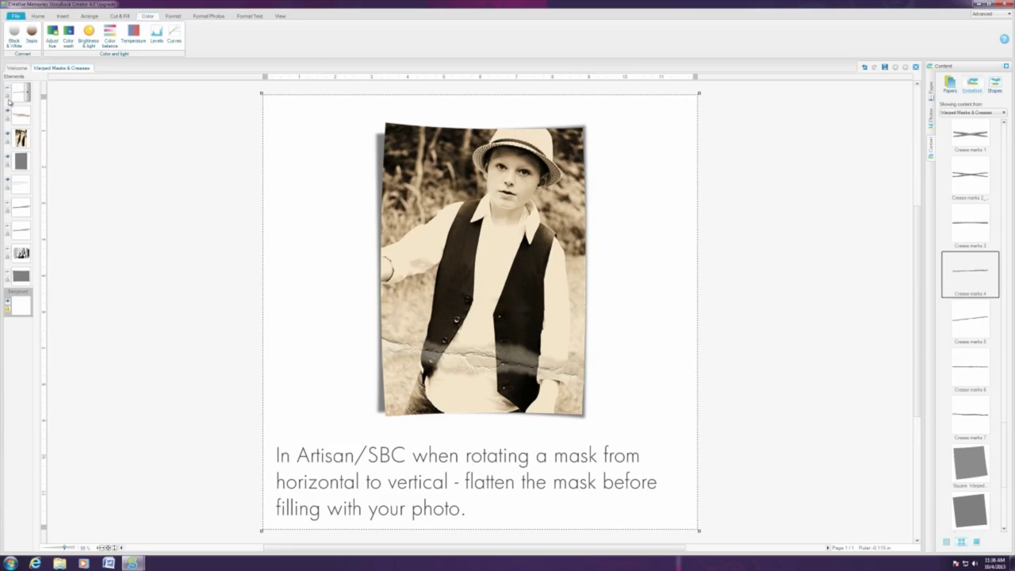
pyautogui.click(7, 113)
pyautogui.click(7, 134)
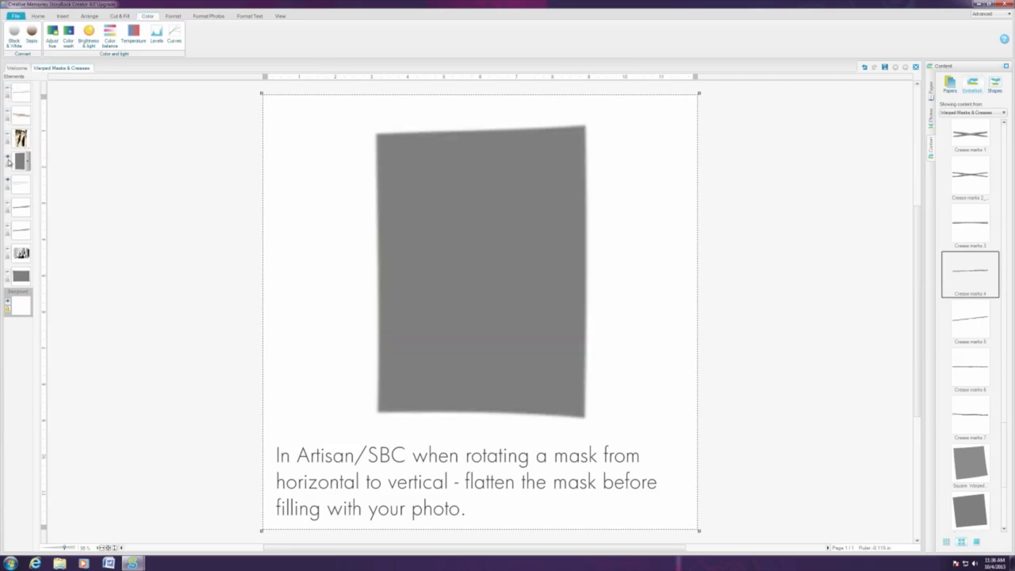
pyautogui.click(8, 157)
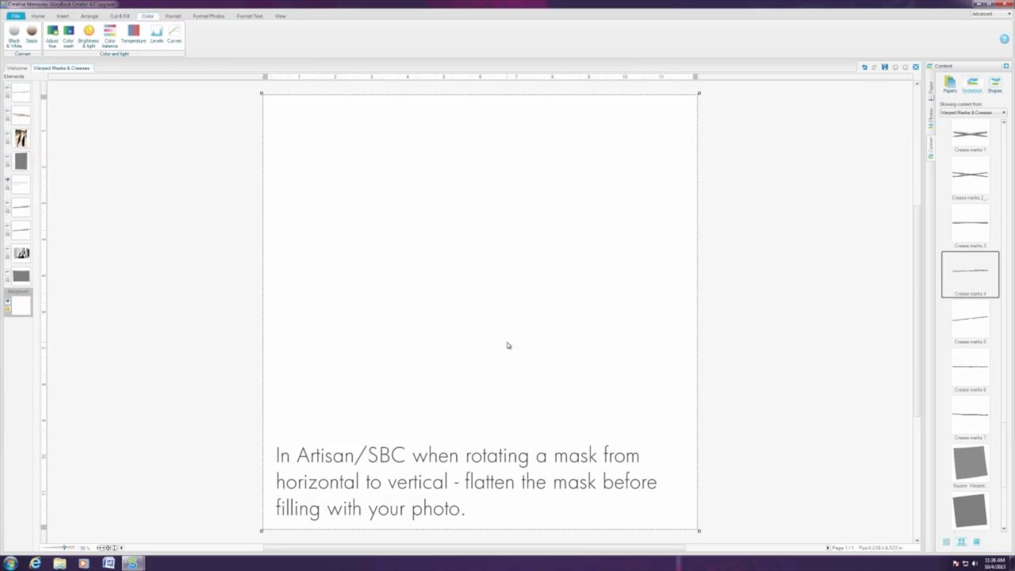
# Add the 6x6 Circle Mask and its shadow to the page
pyautogui.moveTo(1008, 452); pyautogui.dragTo(1014, 327)
pyautogui.moveTo(971, 333)
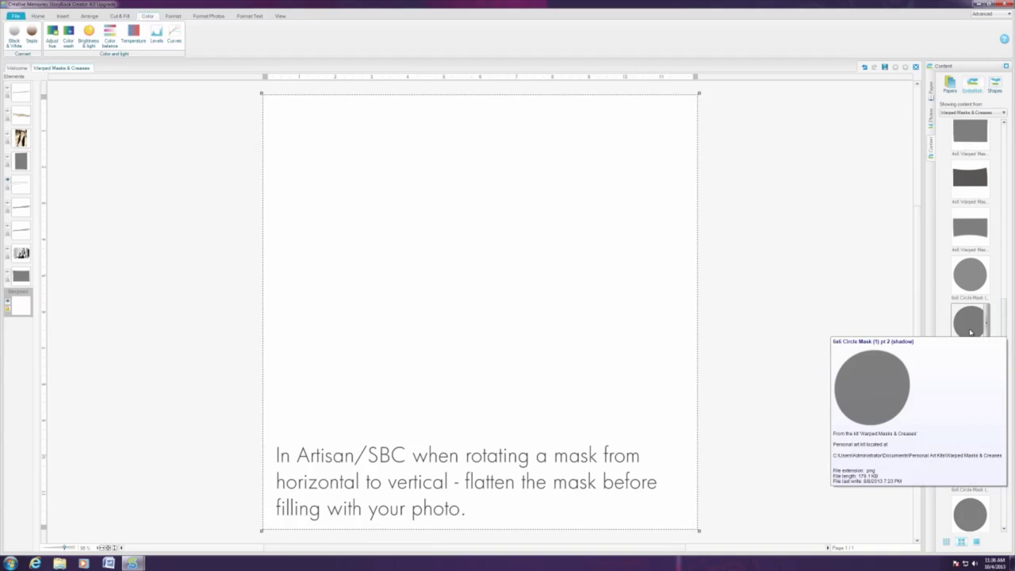
pyautogui.doubleClick(969, 337)
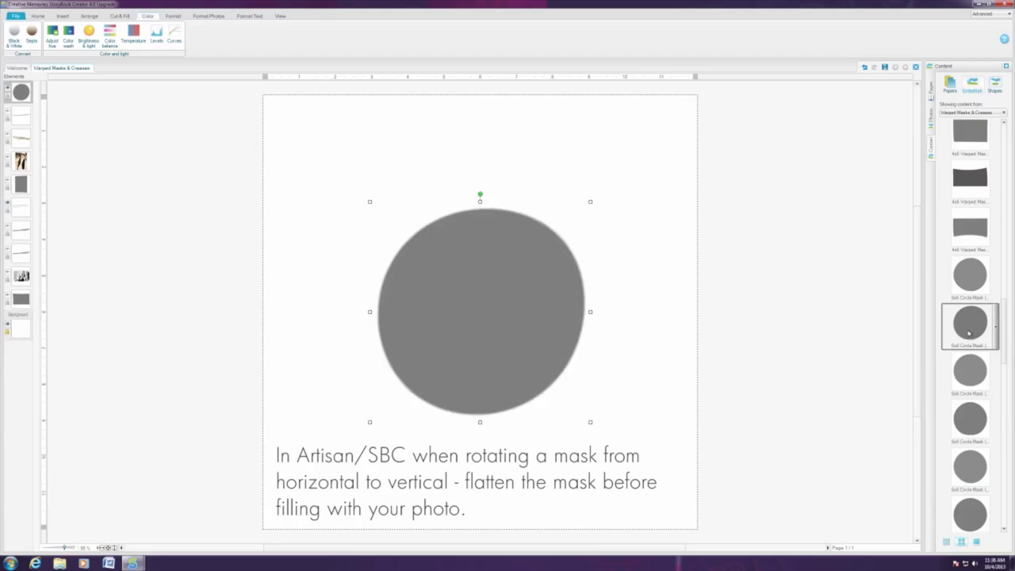
pyautogui.doubleClick(968, 278)
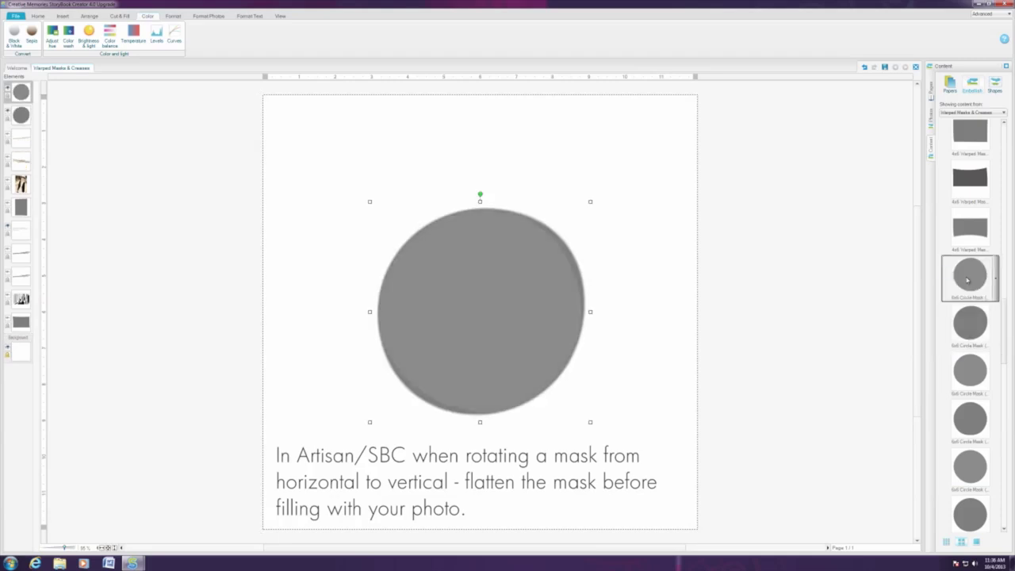
pyautogui.click(683, 316)
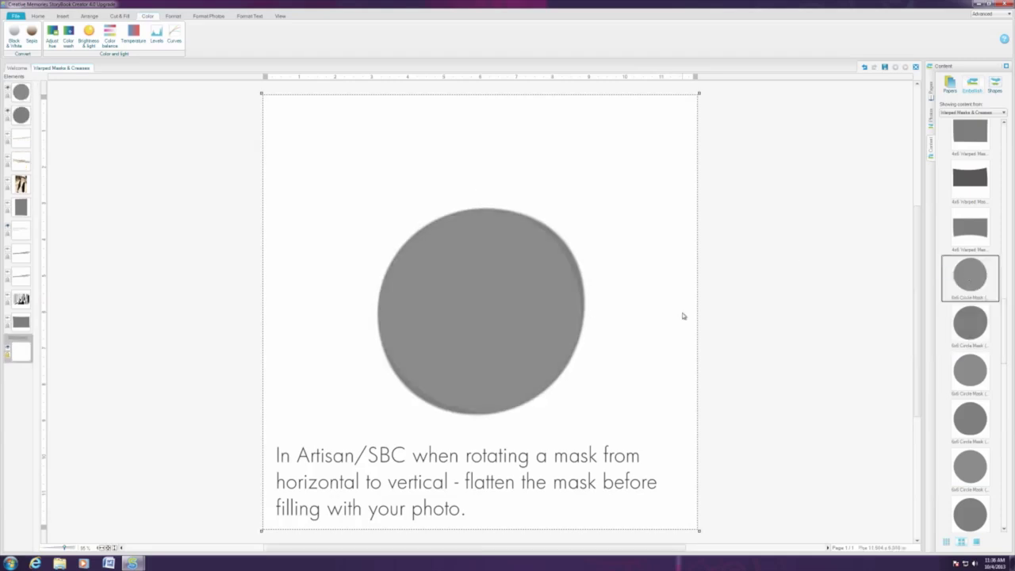
# Trial-fill the circle mask with the boy-in-hat photo, undo it, and expand the photo library
pyautogui.click(505, 303)
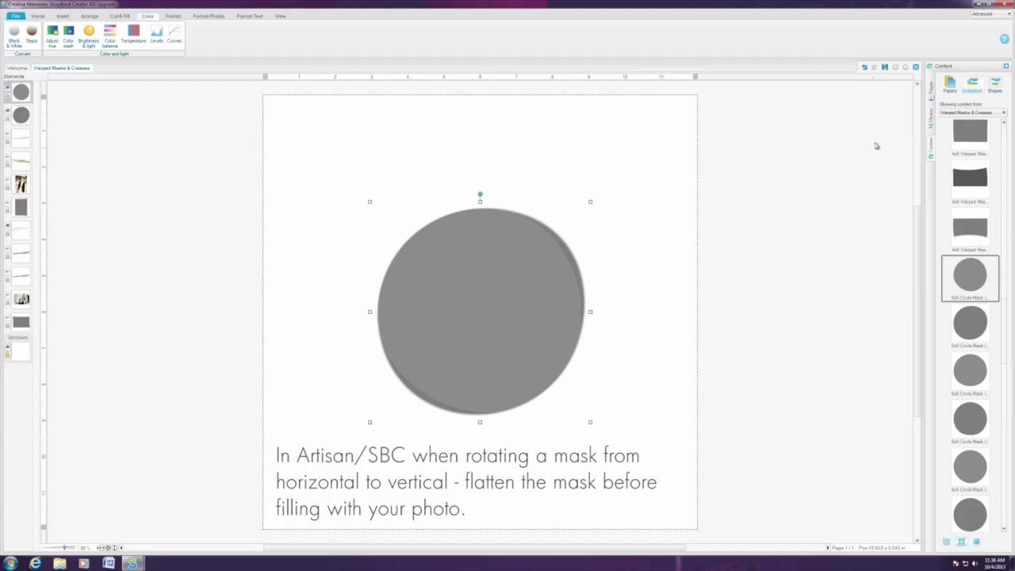
pyautogui.click(932, 117)
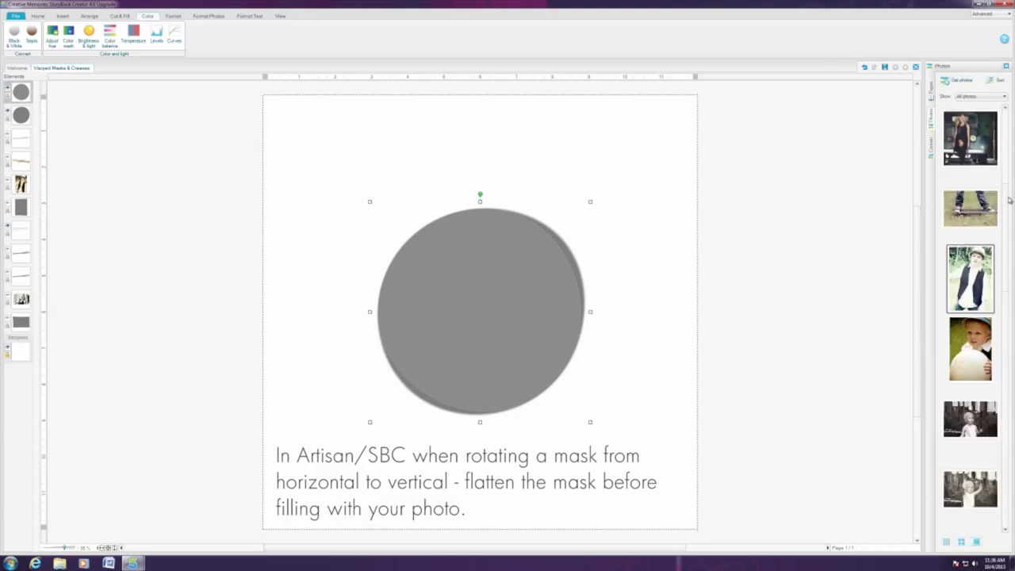
pyautogui.scroll(-5, 1007, 200)
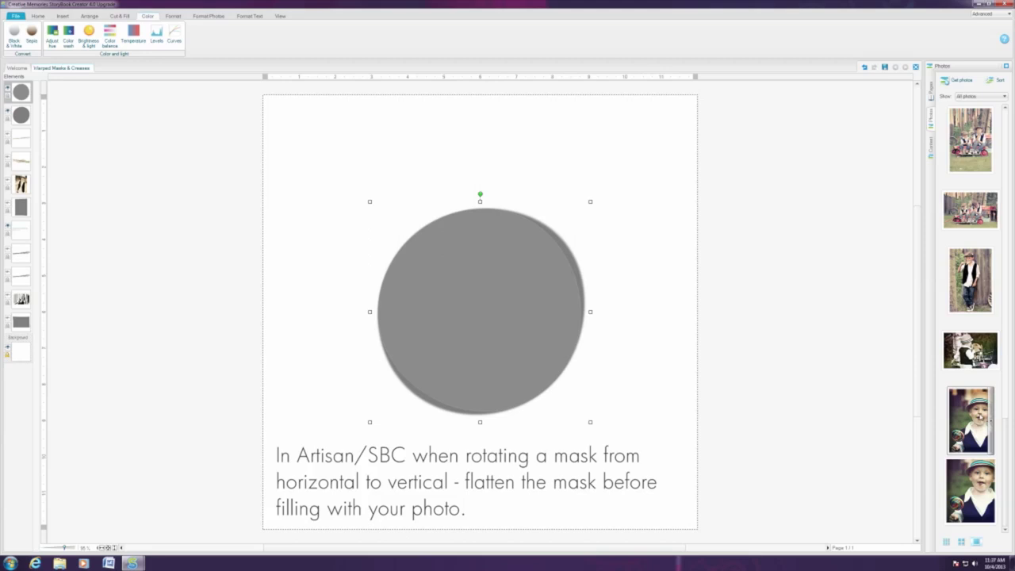
pyautogui.click(980, 422)
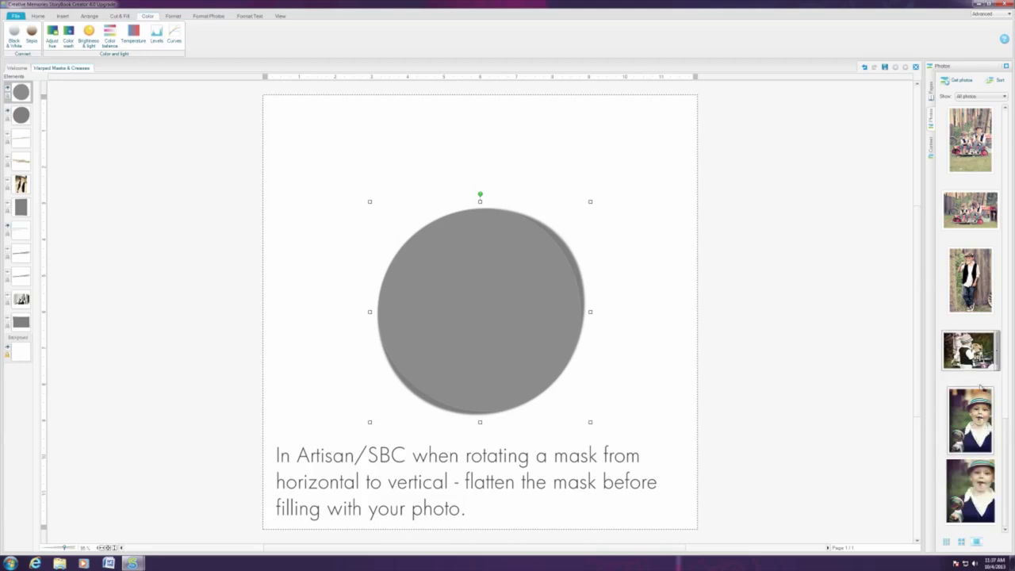
pyautogui.moveTo(981, 422); pyautogui.dragTo(699, 367)
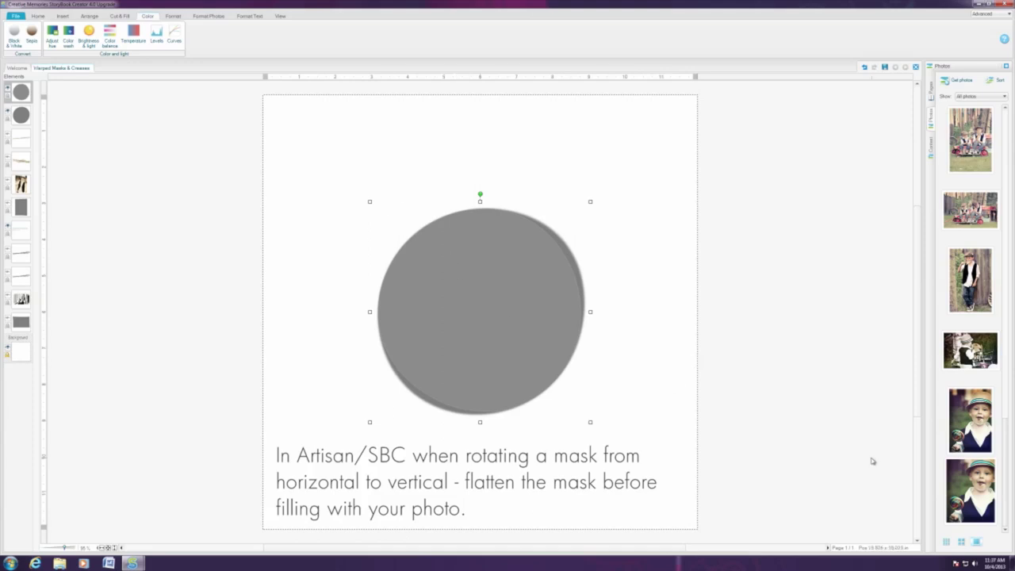
pyautogui.rightClick(974, 429)
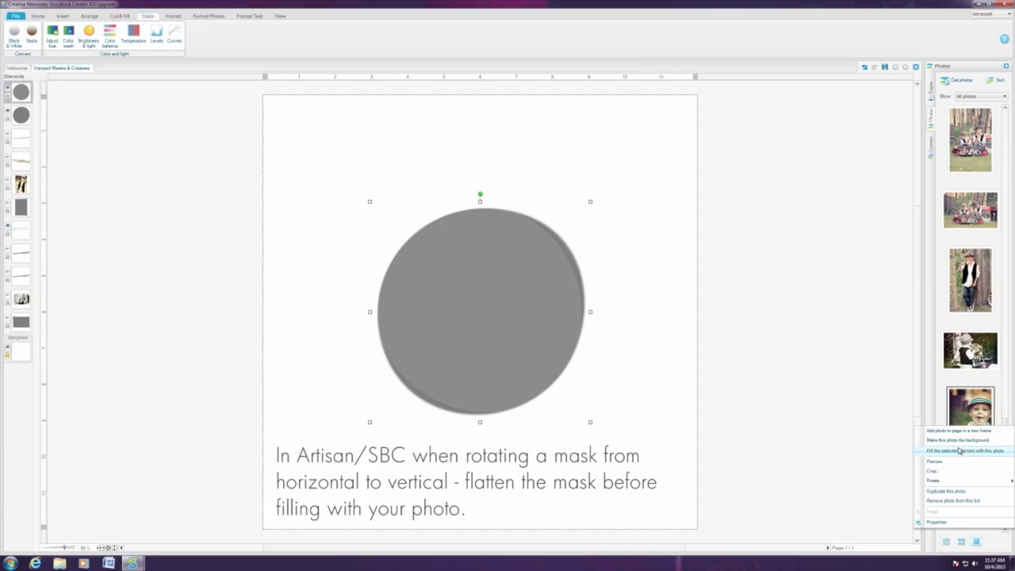
pyautogui.click(960, 451)
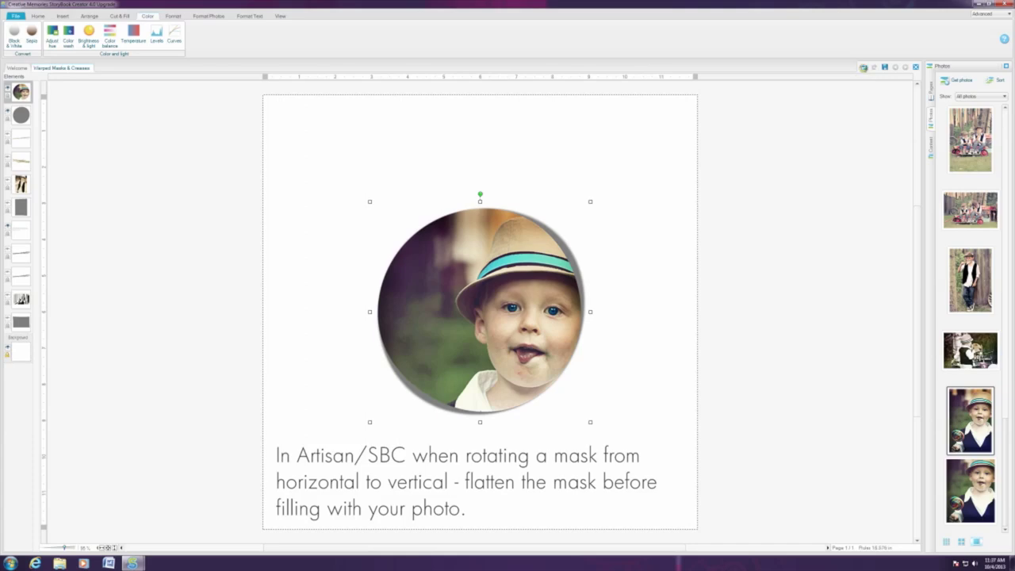
pyautogui.click(865, 67)
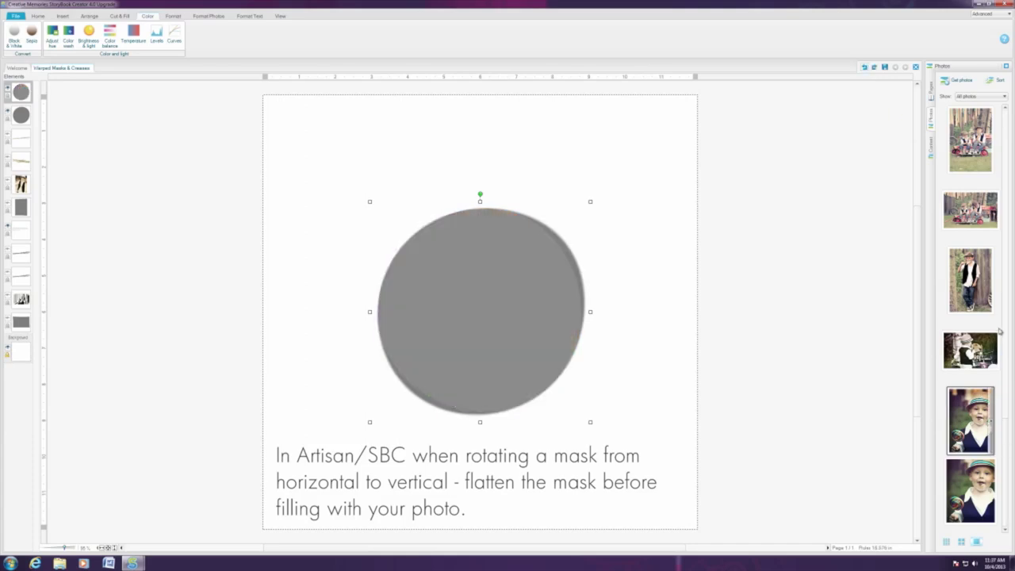
pyautogui.click(1006, 66)
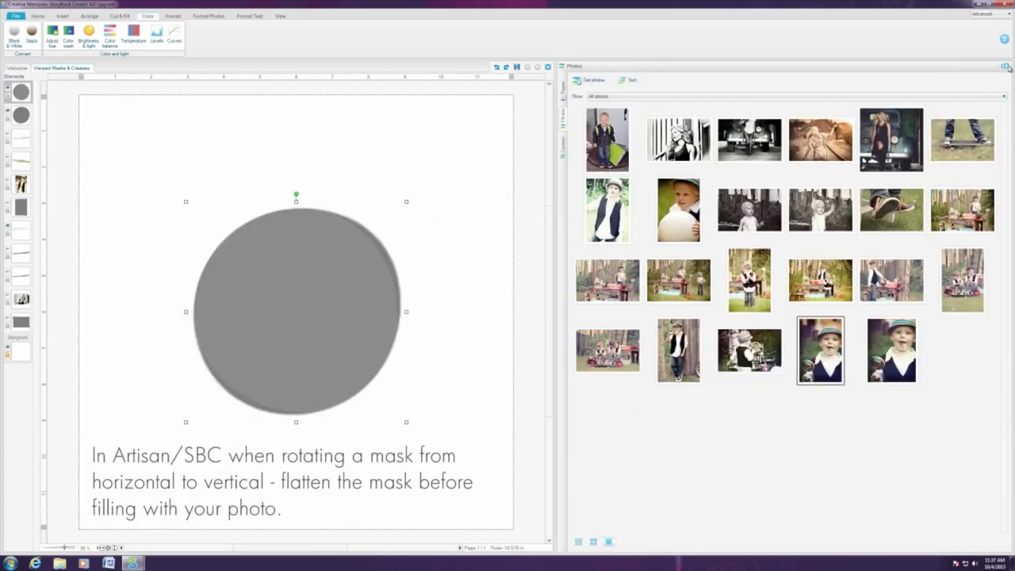
# Duplicate the boy-in-hat photo and crop the copy, trimming its top and left edge
pyautogui.rightClick(818, 350)
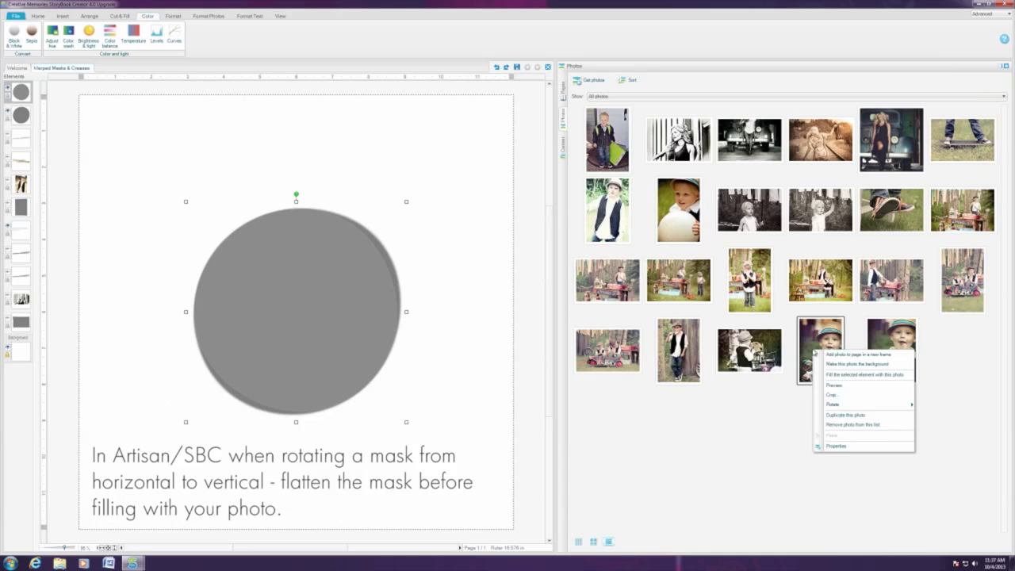
pyautogui.click(829, 415)
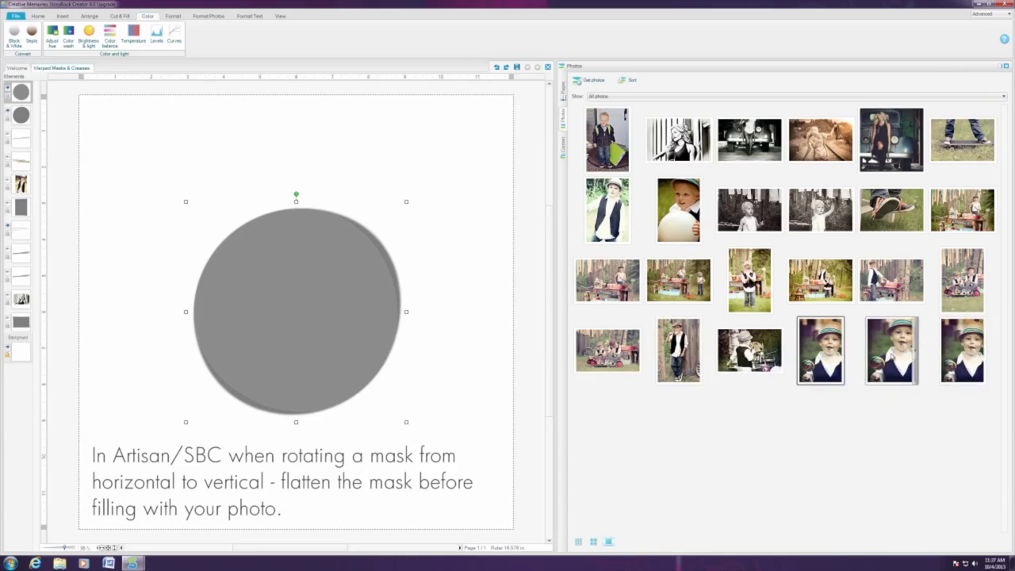
pyautogui.moveTo(893, 356)
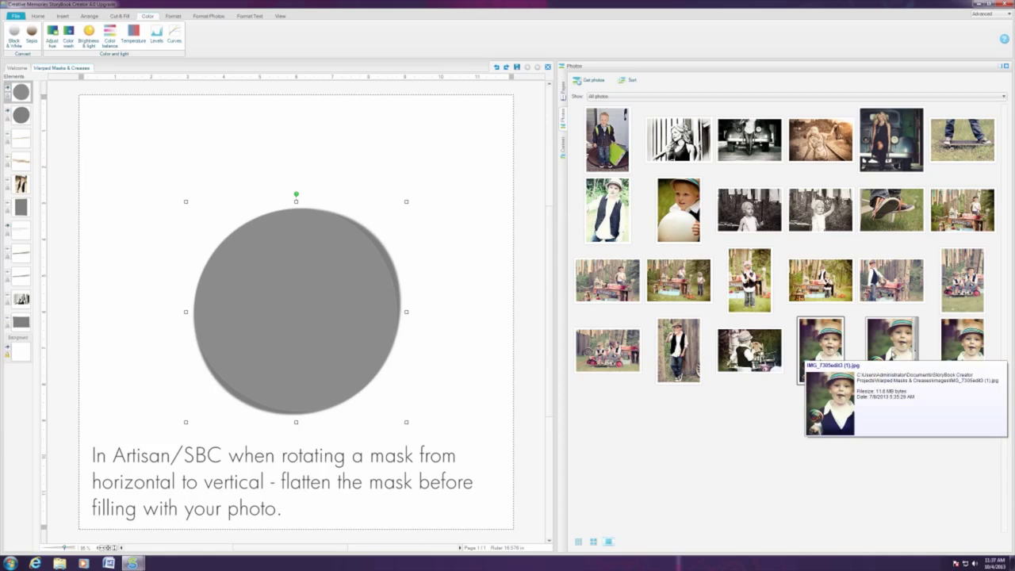
pyautogui.rightClick(966, 348)
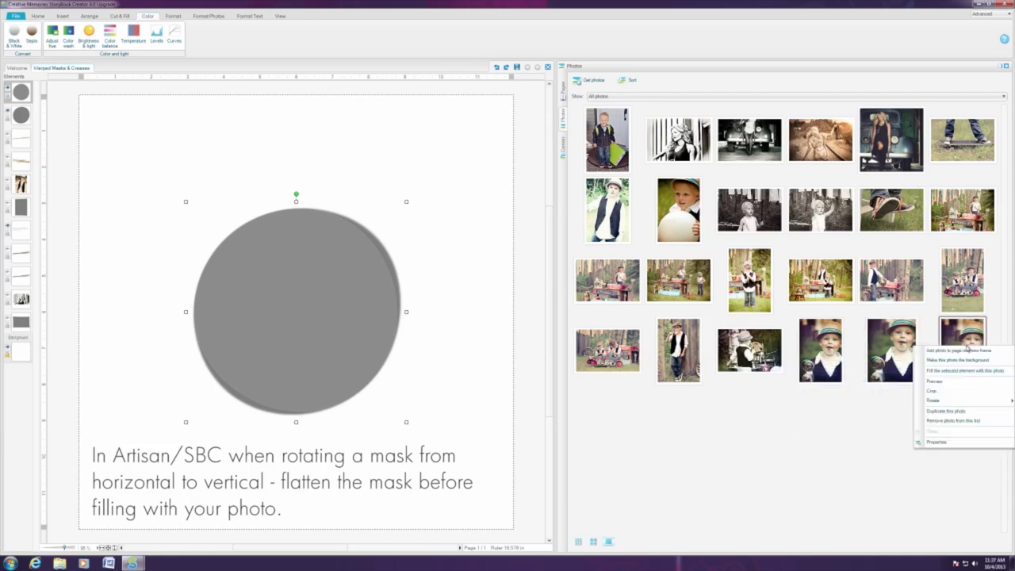
pyautogui.click(936, 392)
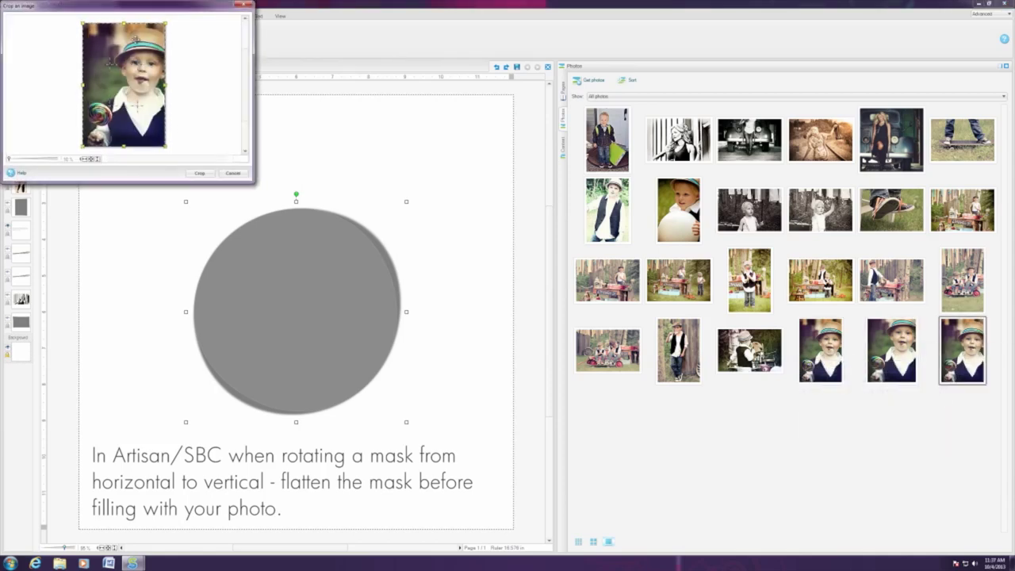
pyautogui.moveTo(123, 22); pyautogui.dragTo(124, 33)
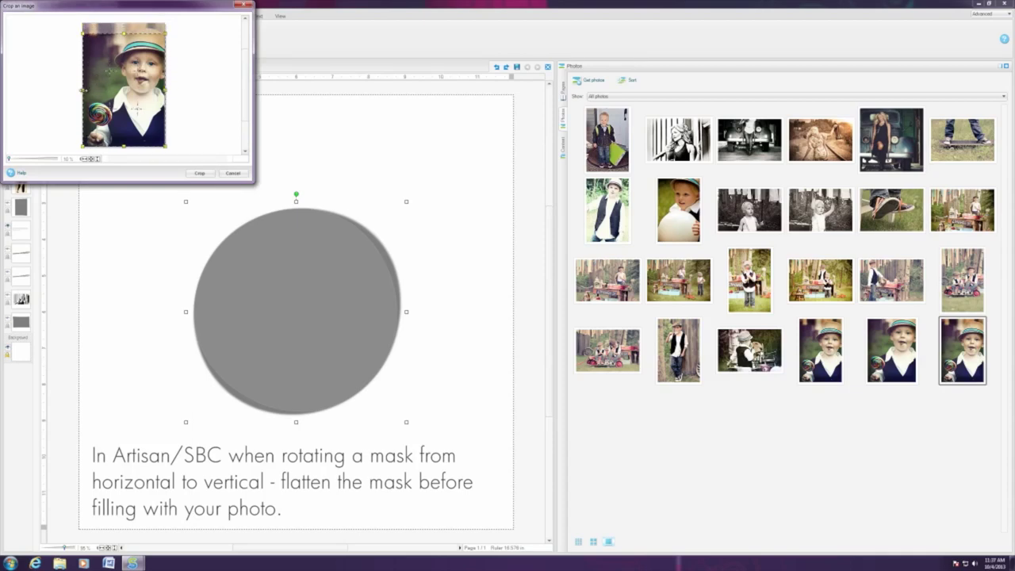
pyautogui.moveTo(82, 89); pyautogui.dragTo(85, 90)
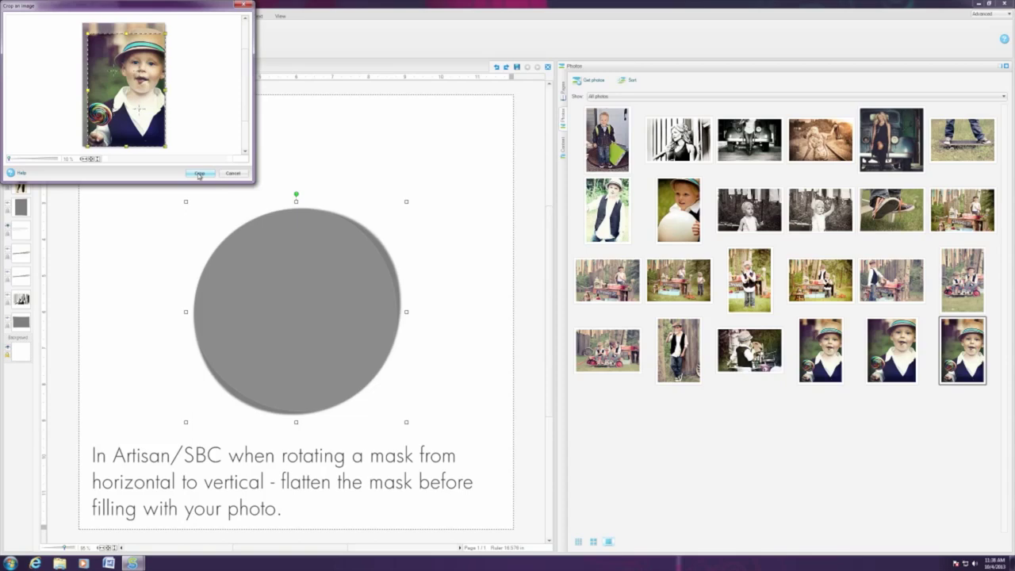
pyautogui.click(199, 173)
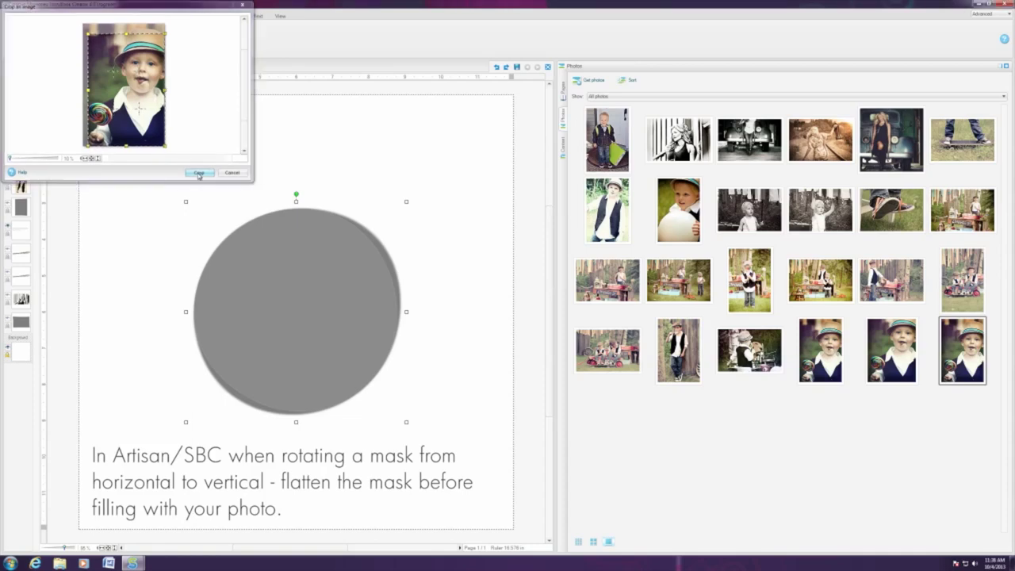
# Fill the shadowed circle mask with the cropped boy photo and narrow the photo library
pyautogui.rightClick(887, 346)
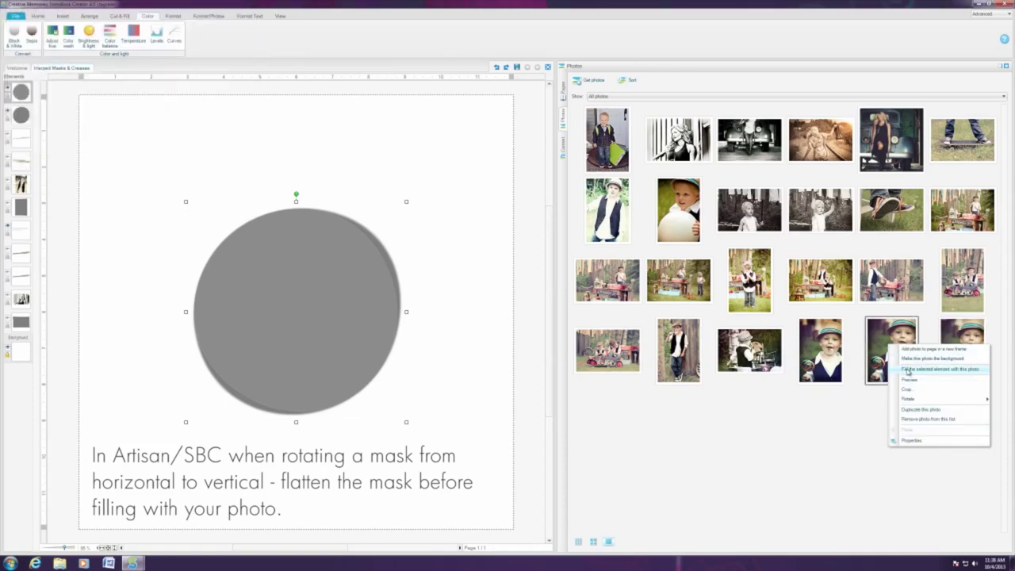
pyautogui.click(908, 369)
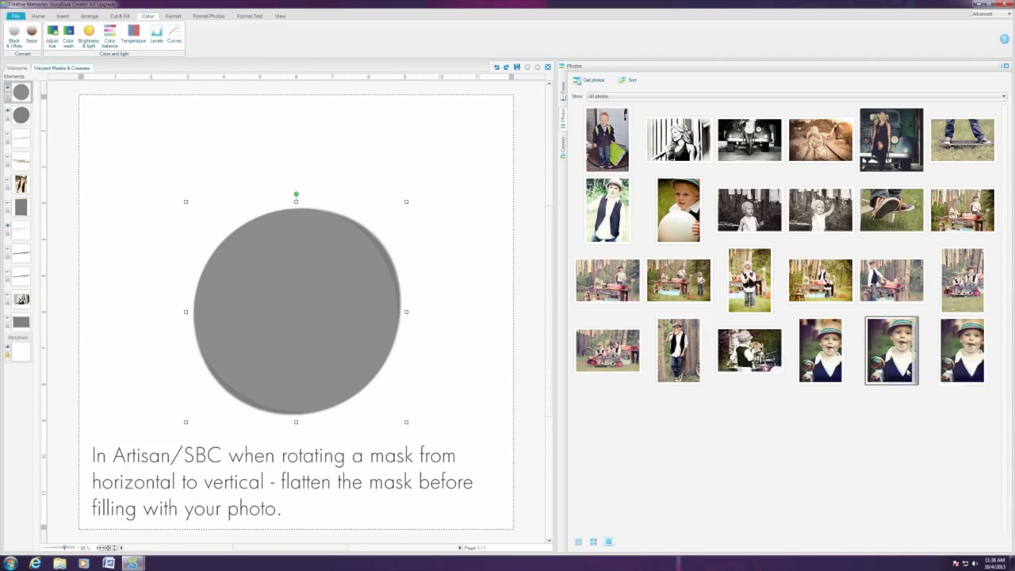
pyautogui.click(999, 68)
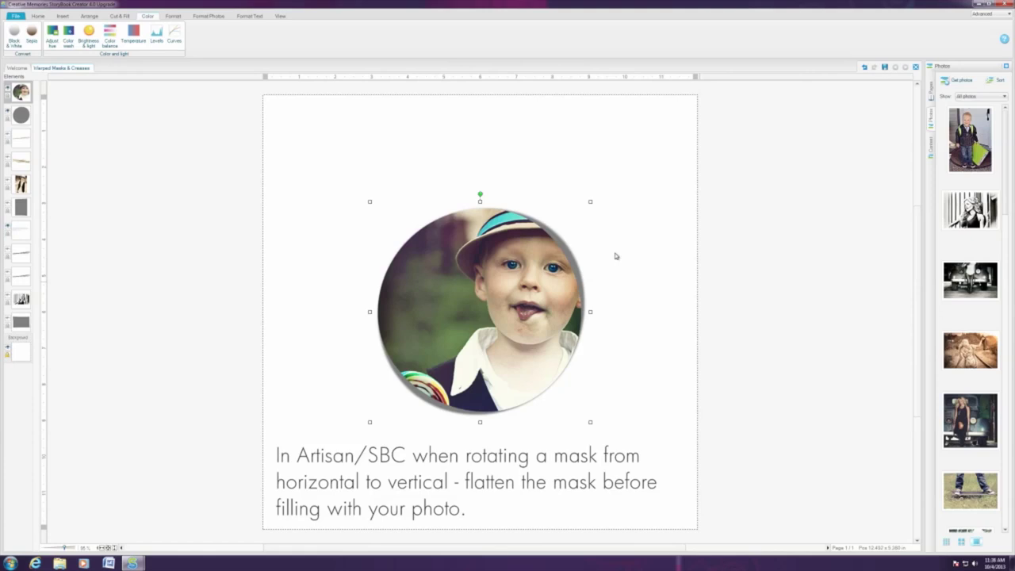
# Add Crease marks 7 to the page and rotate the strip vertical
pyautogui.click(932, 146)
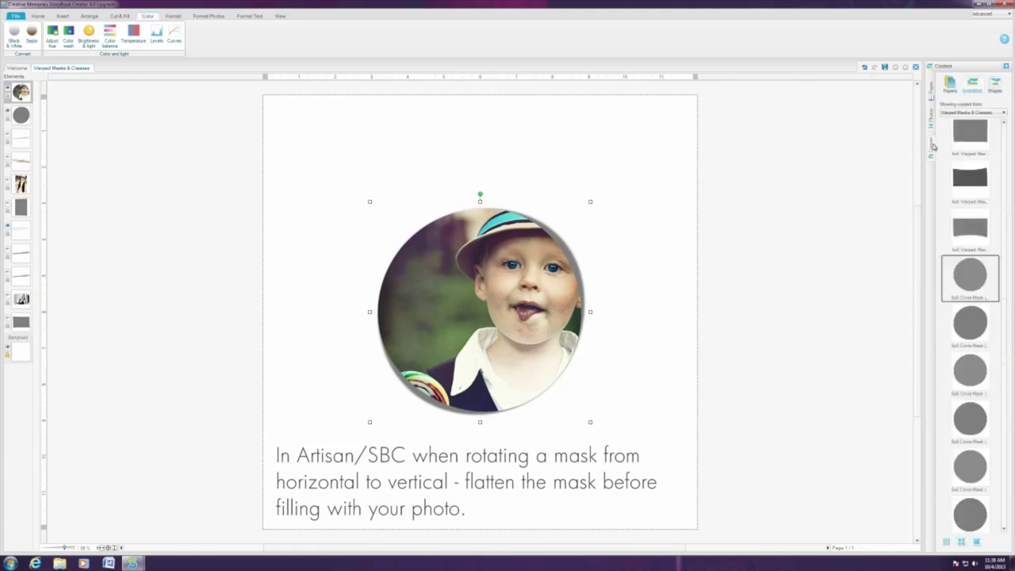
pyautogui.moveTo(1005, 336); pyautogui.dragTo(1004, 470)
pyautogui.rightClick(969, 349)
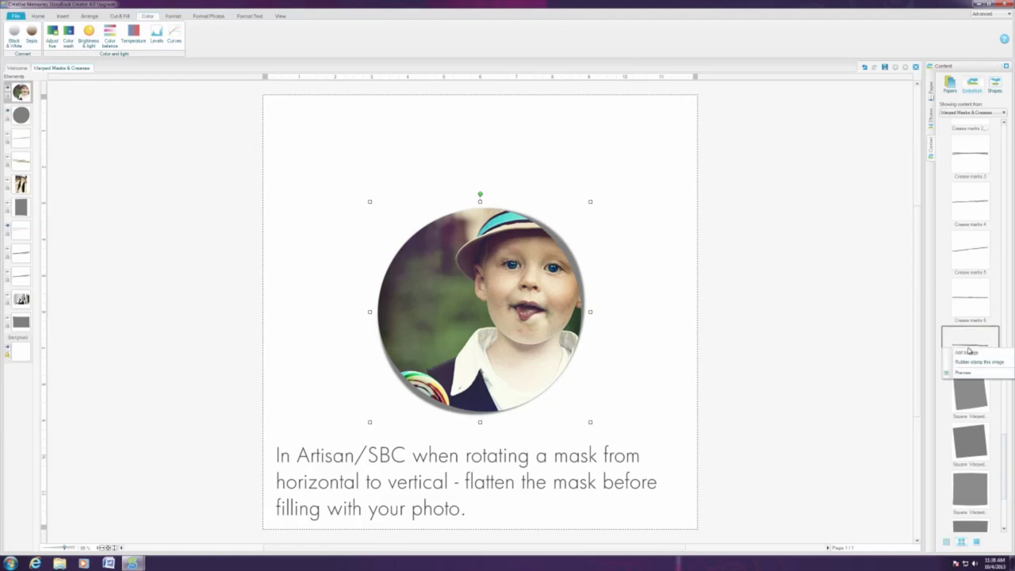
pyautogui.click(967, 352)
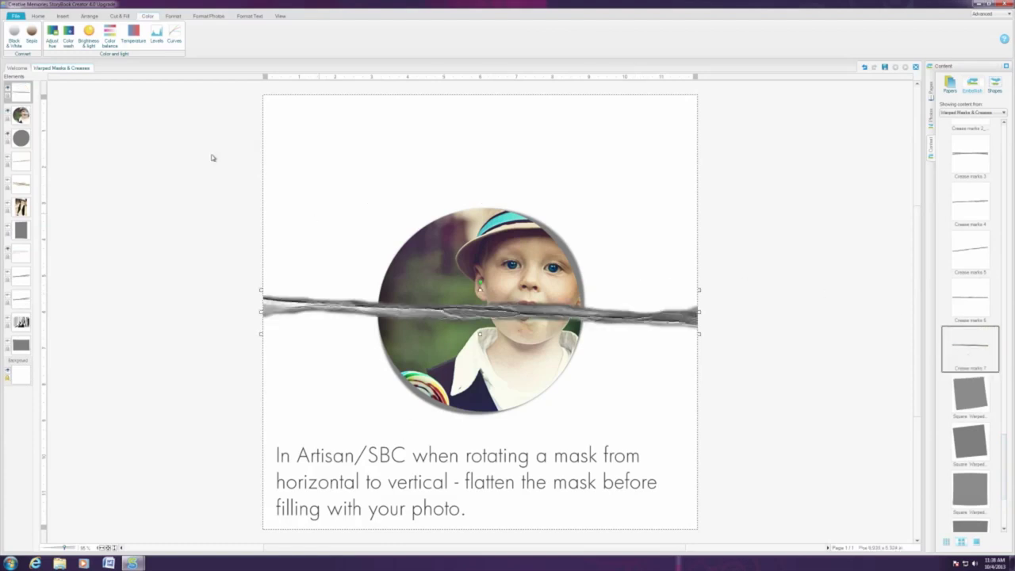
pyautogui.click(89, 16)
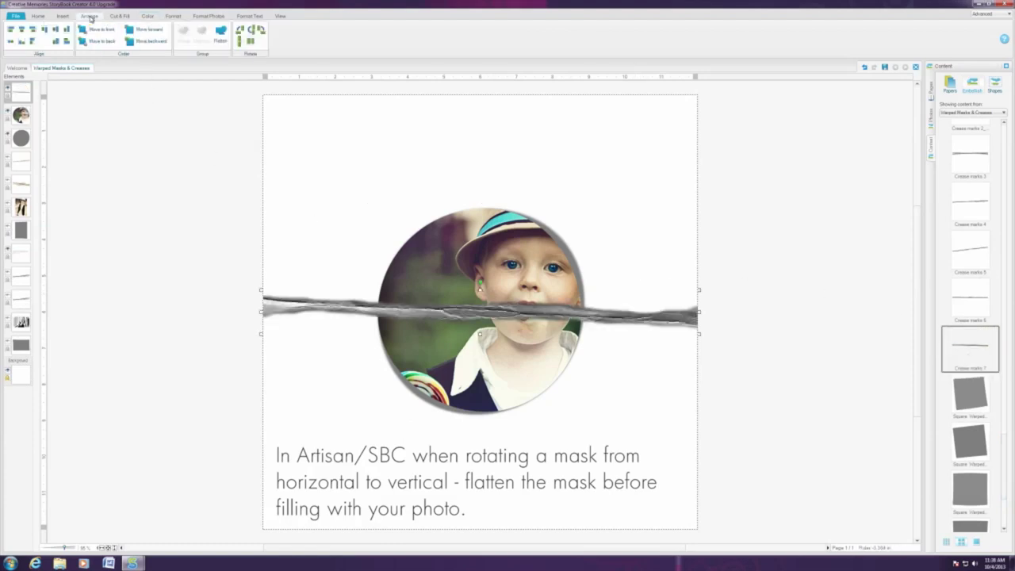
pyautogui.click(259, 31)
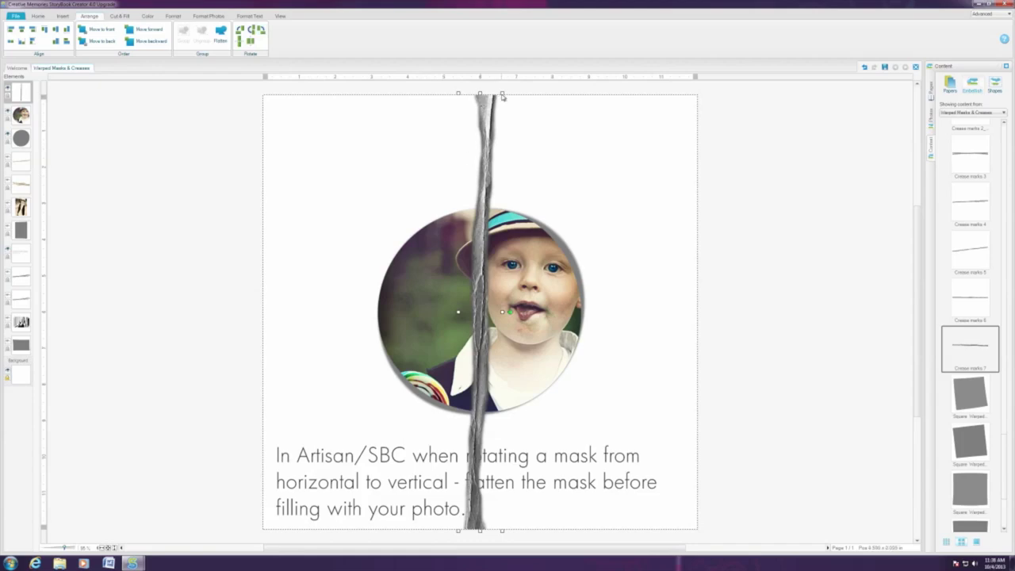
# Move the crease left over the boy's face, shorten it above the caption, and widen it slightly
pyautogui.moveTo(502, 97); pyautogui.dragTo(496, 218)
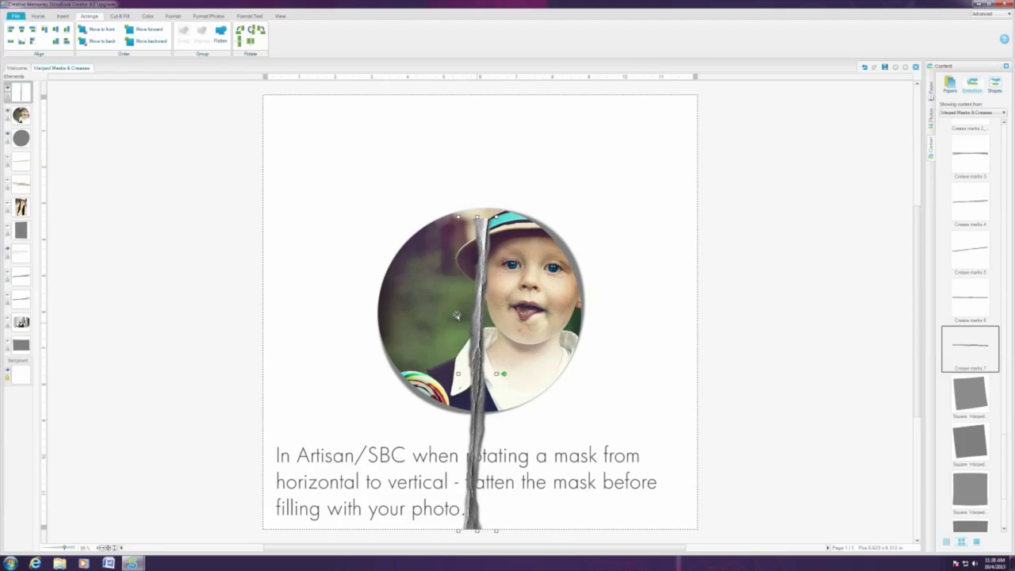
pyautogui.moveTo(456, 316); pyautogui.dragTo(428, 296)
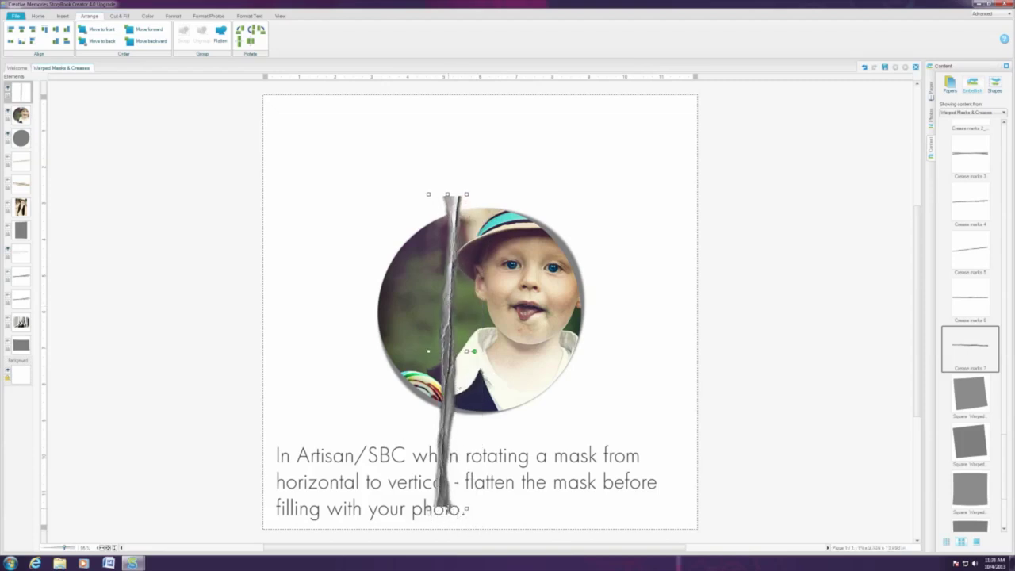
pyautogui.moveTo(448, 508); pyautogui.dragTo(448, 411)
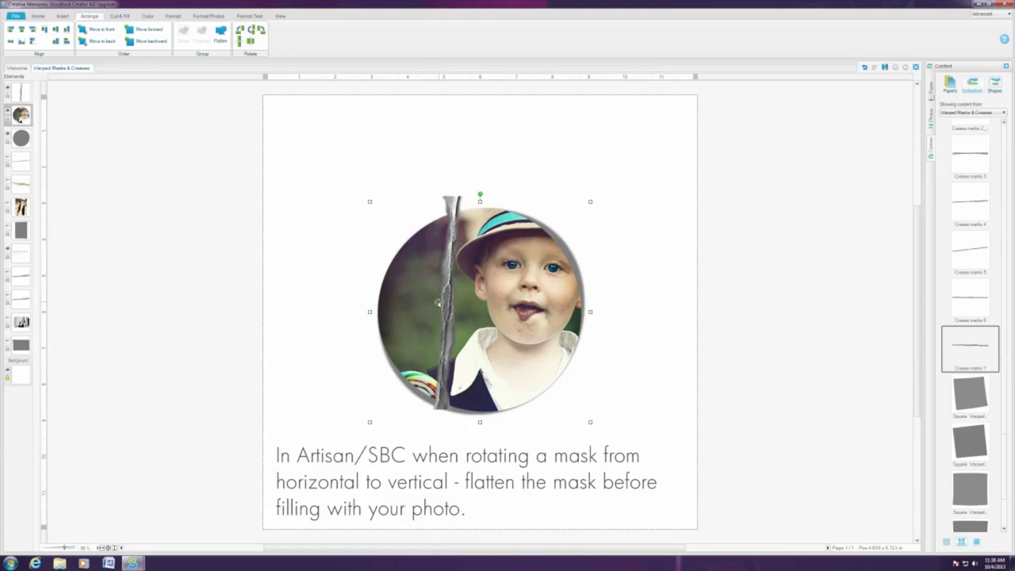
pyautogui.moveTo(423, 302); pyautogui.dragTo(412, 302)
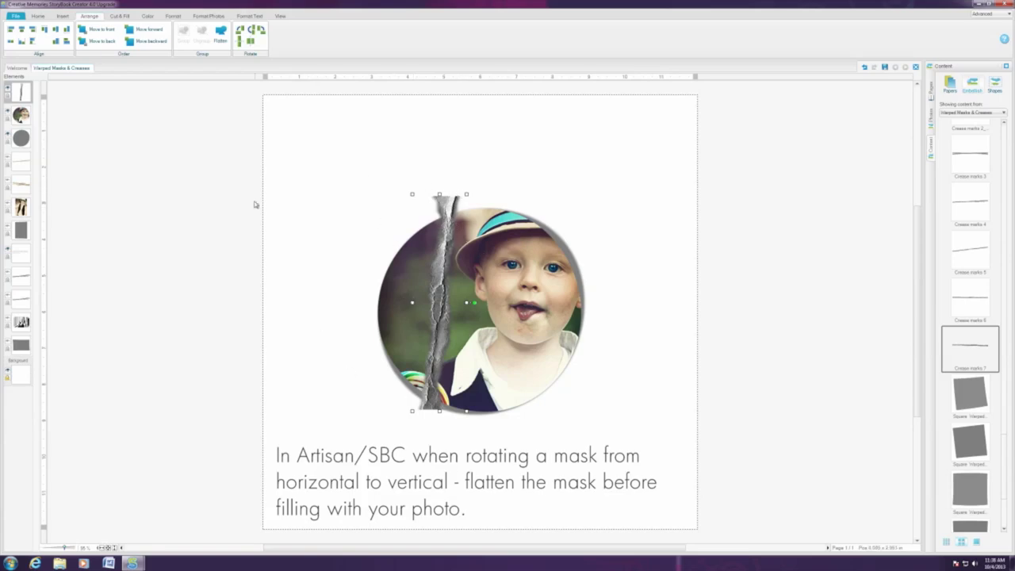
# Cut the crease with a true-circle shape aligned to the photo, keeping only the inside section
pyautogui.click(120, 16)
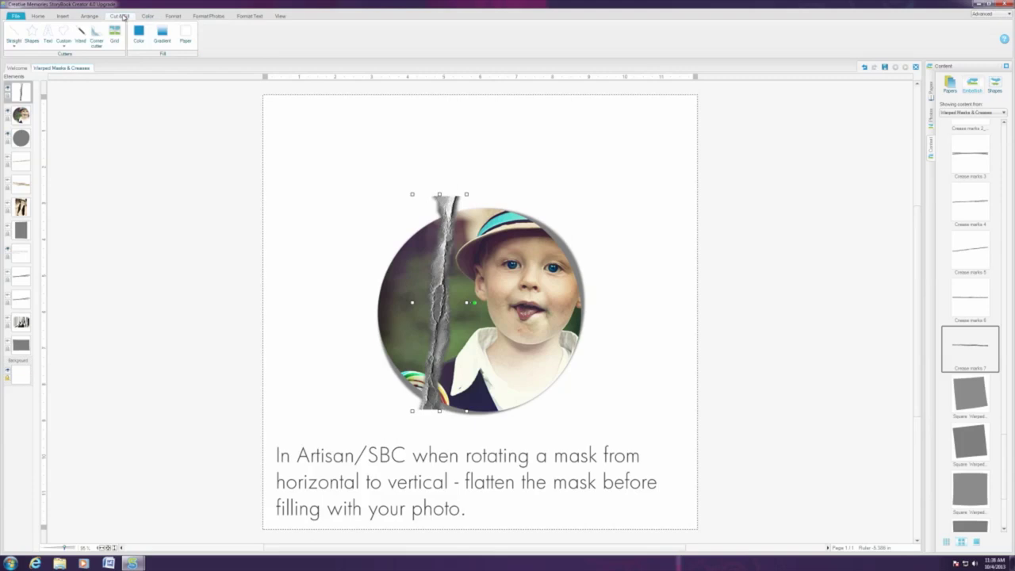
pyautogui.click(31, 36)
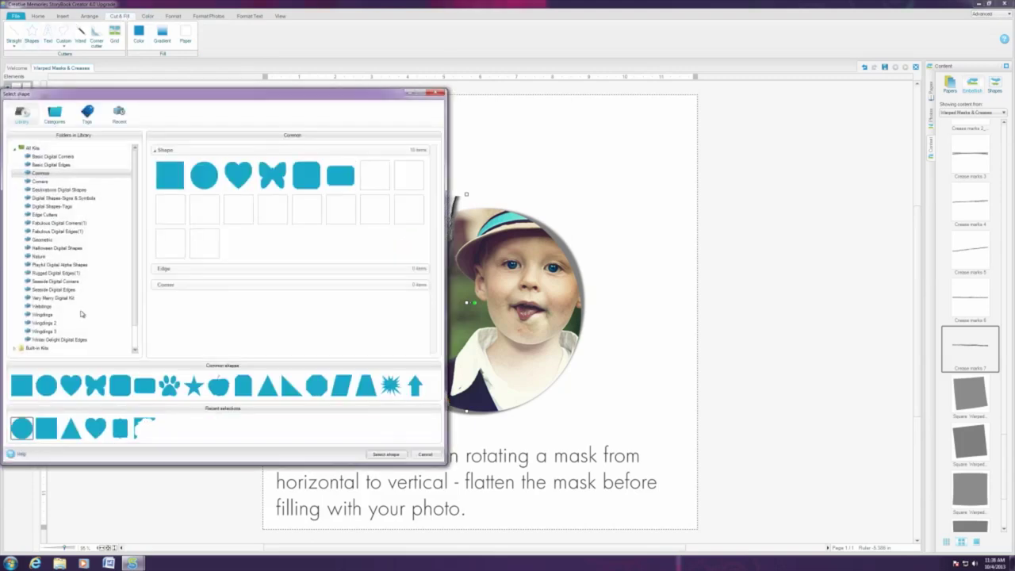
pyautogui.click(20, 430)
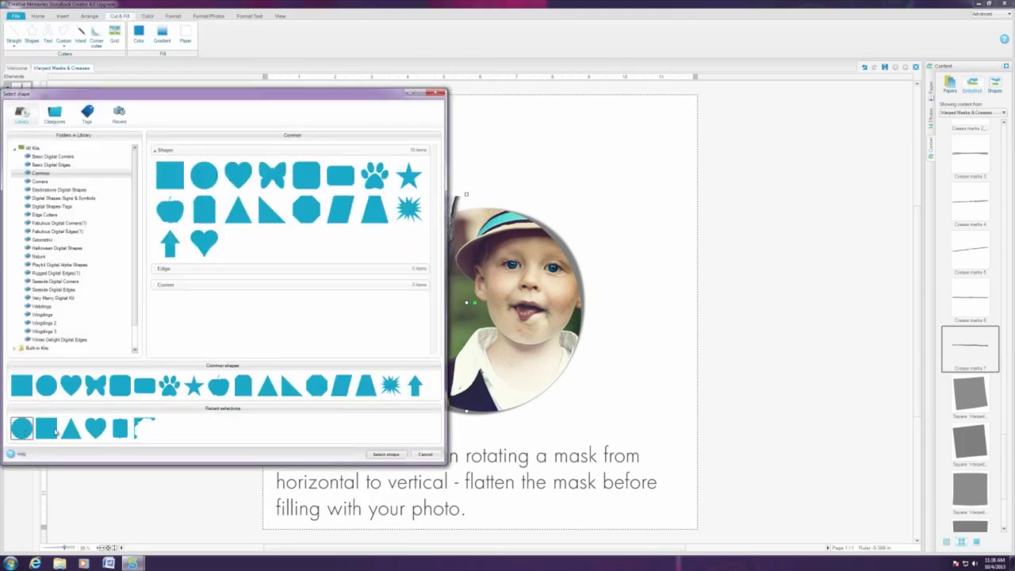
pyautogui.click(385, 455)
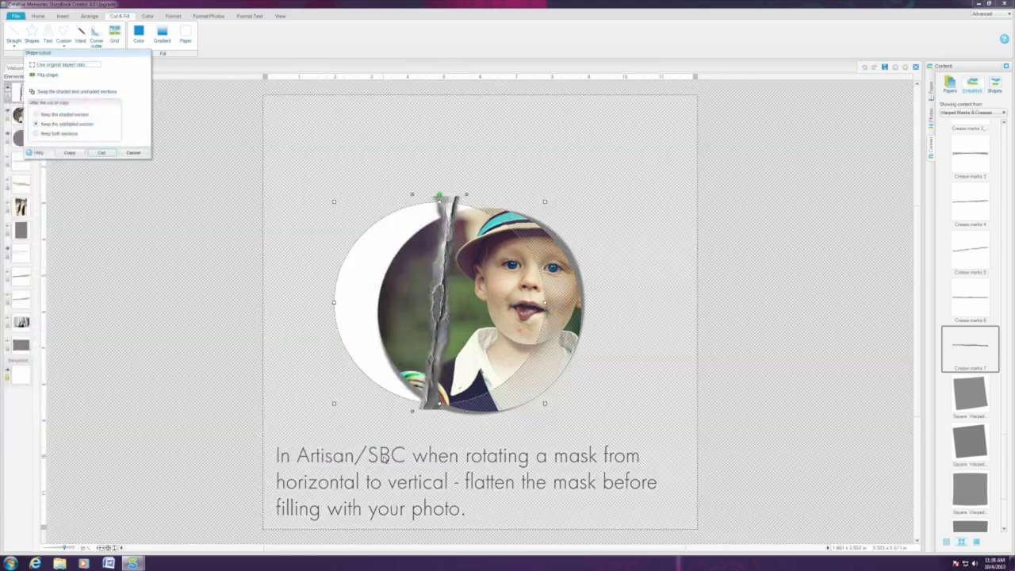
pyautogui.moveTo(517, 315); pyautogui.dragTo(544, 321)
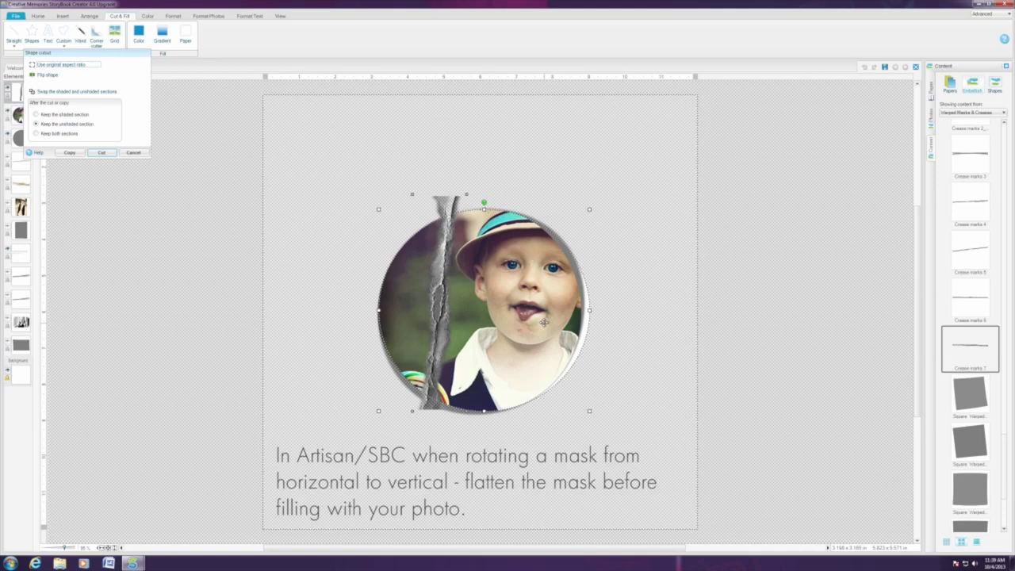
pyautogui.click(46, 67)
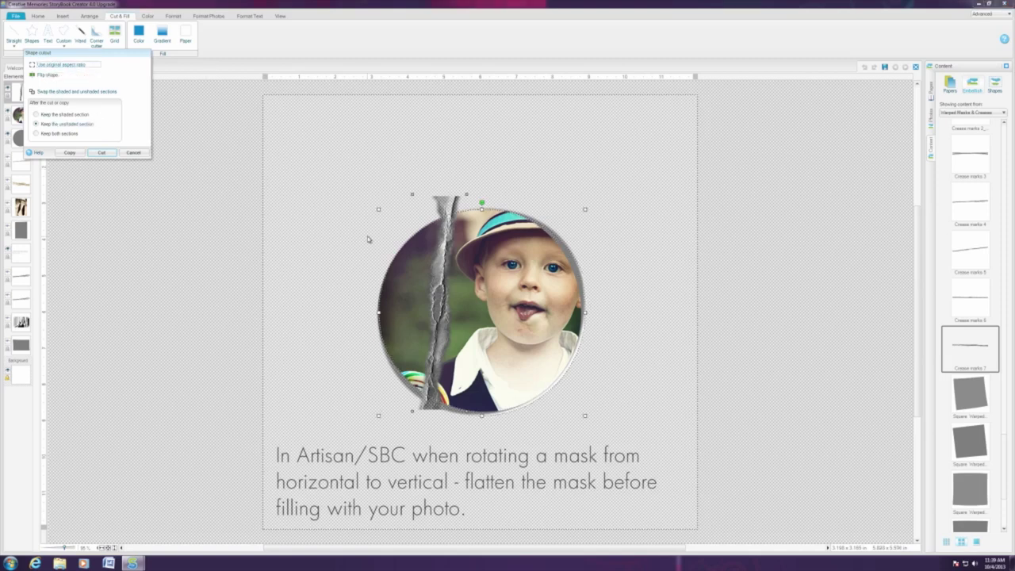
pyautogui.moveTo(468, 295); pyautogui.dragTo(467, 295)
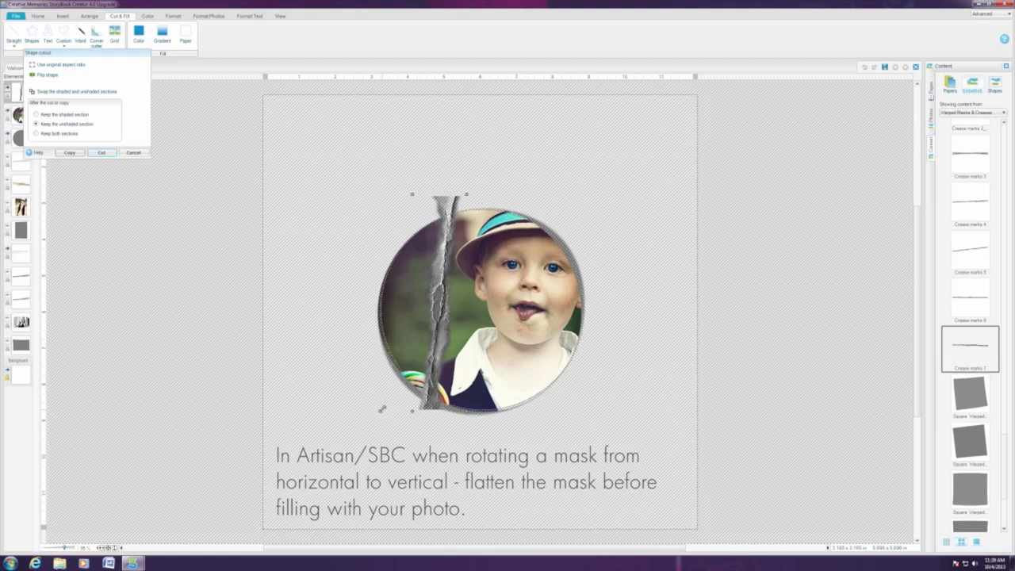
pyautogui.click(379, 409)
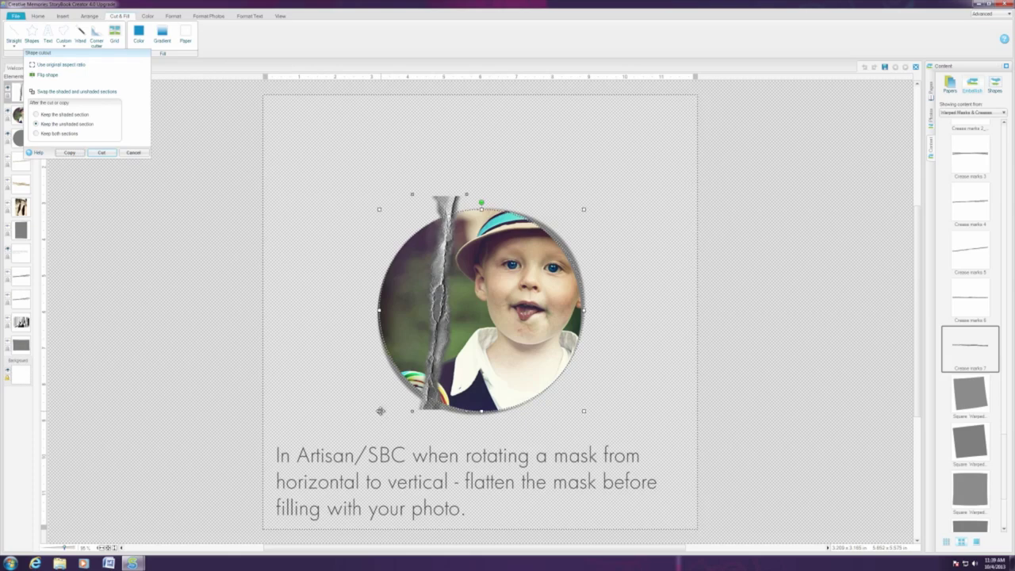
pyautogui.click(69, 125)
pyautogui.click(103, 153)
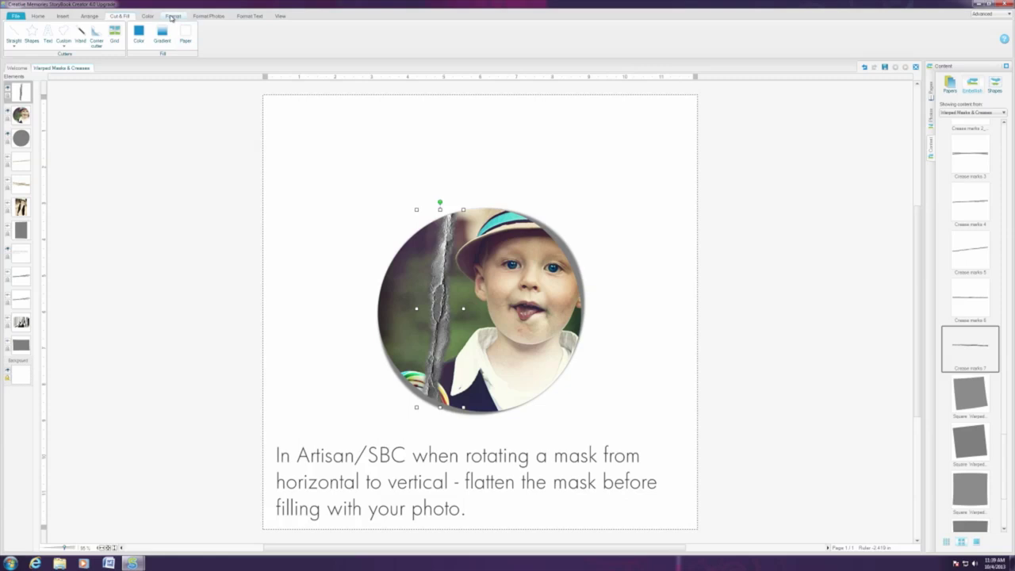
# Apply a Color wash to the crease, shifting hue toward green and lowering saturation
pyautogui.click(148, 17)
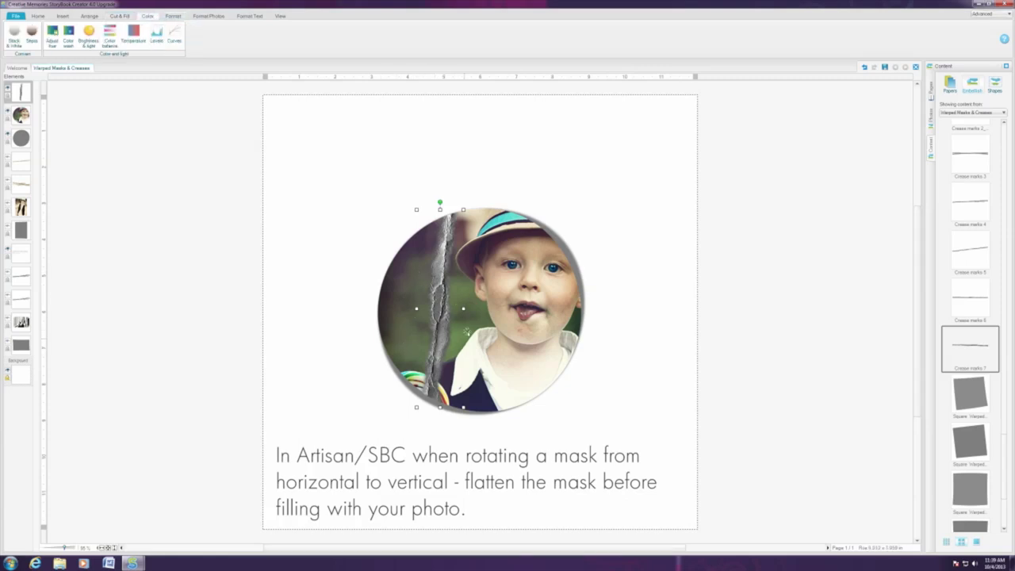
pyautogui.click(69, 36)
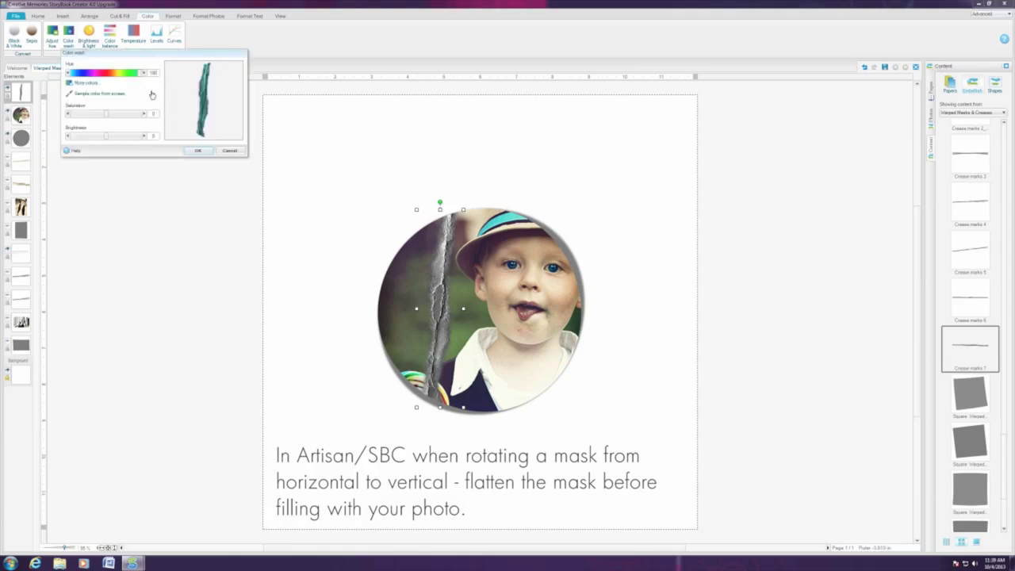
pyautogui.moveTo(136, 77); pyautogui.dragTo(129, 76)
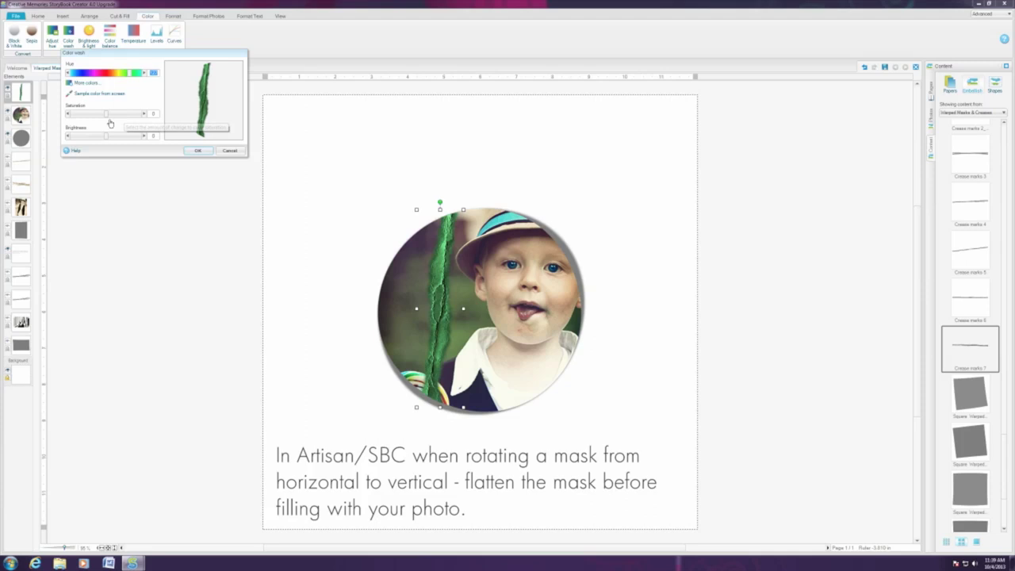
pyautogui.moveTo(107, 115); pyautogui.dragTo(88, 115)
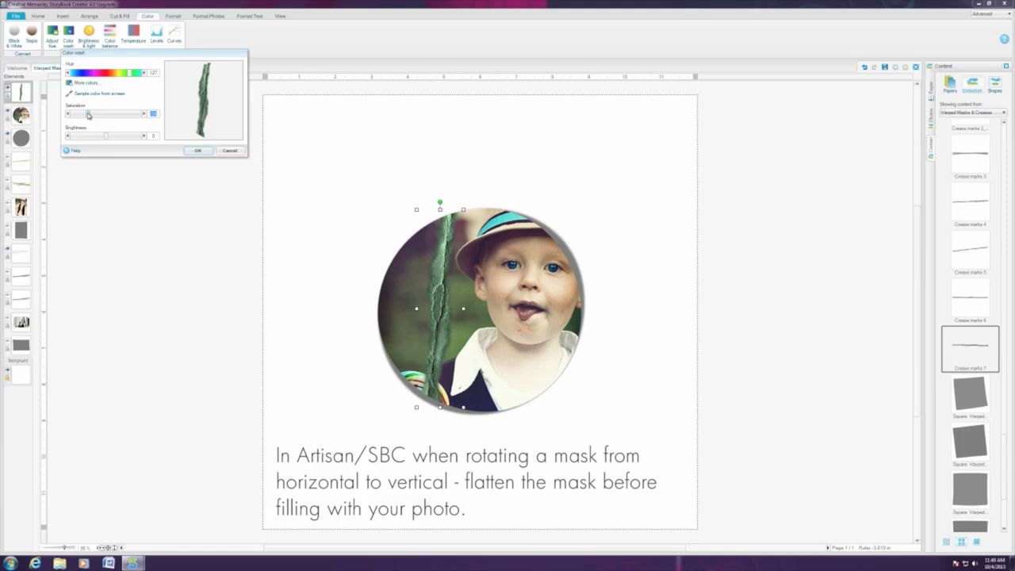
pyautogui.moveTo(88, 115); pyautogui.dragTo(86, 116)
pyautogui.click(198, 152)
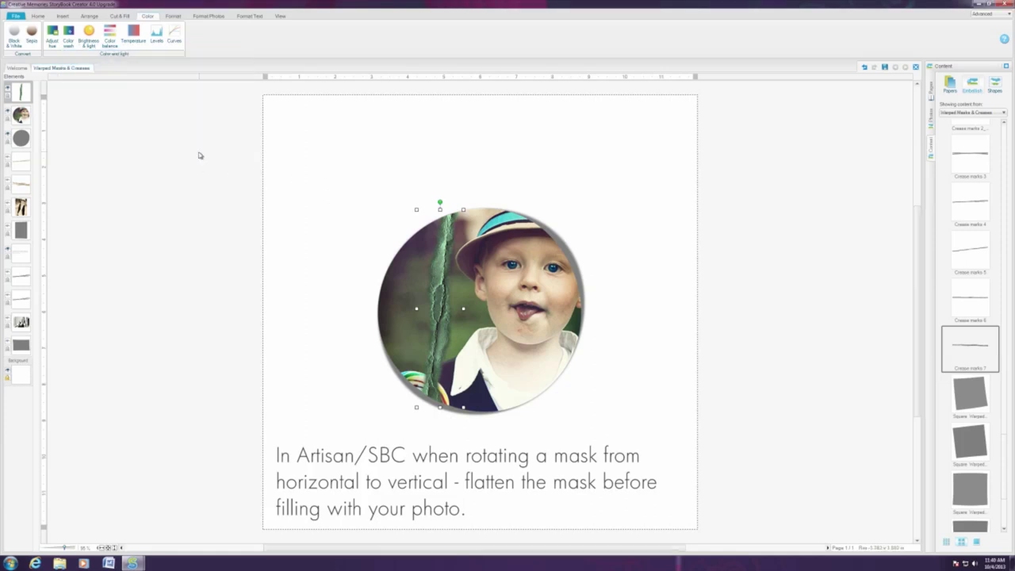
# Lower the crease's opacity so it is partly transparent
pyautogui.click(173, 16)
pyautogui.click(36, 33)
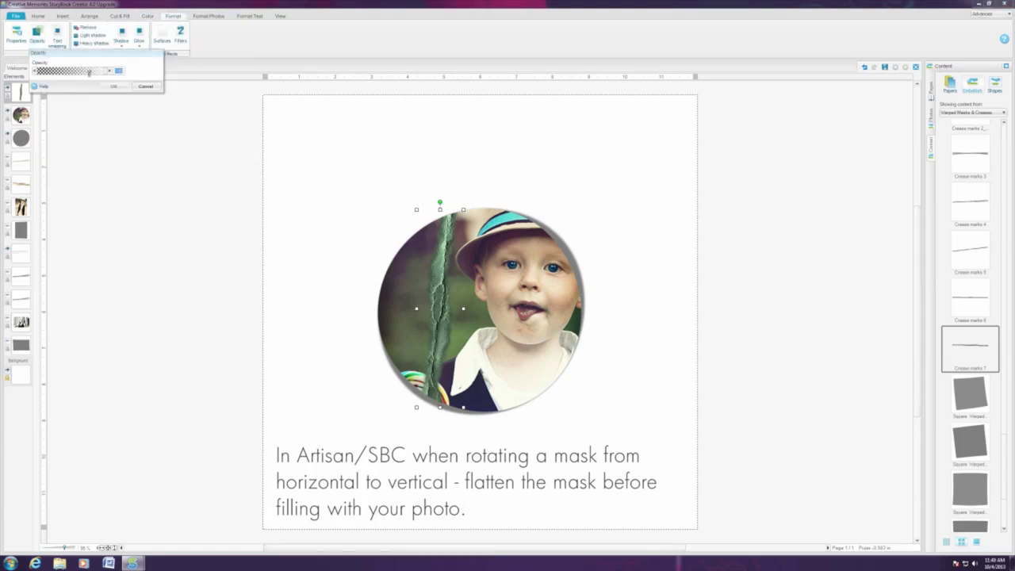
pyautogui.moveTo(89, 72)
pyautogui.mouseDown()
pyautogui.moveTo(109, 73)
pyautogui.moveTo(72, 77)
pyautogui.mouseUp()
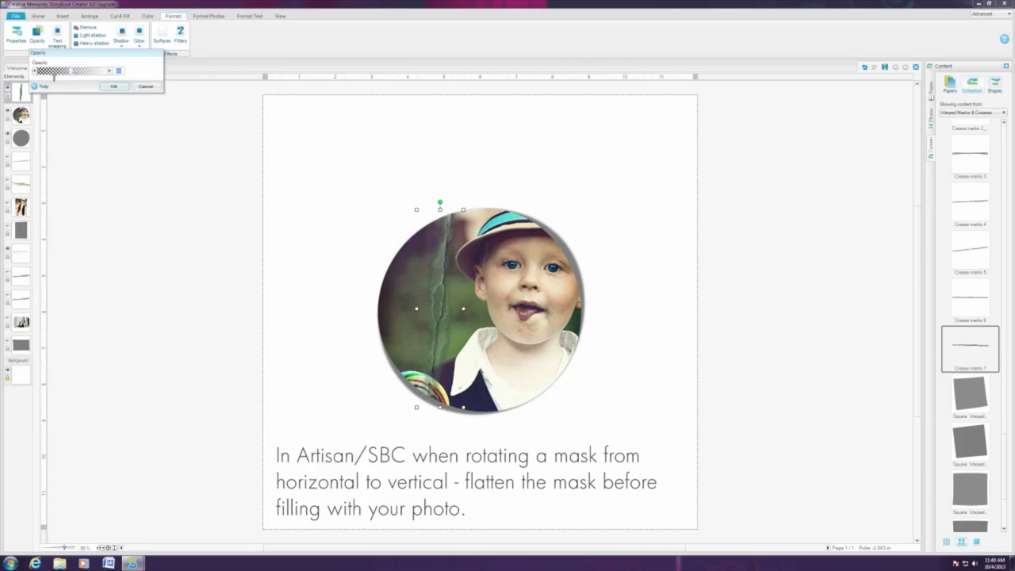
pyautogui.click(125, 91)
# Darken the crease with a Curves adjustment
pyautogui.click(148, 16)
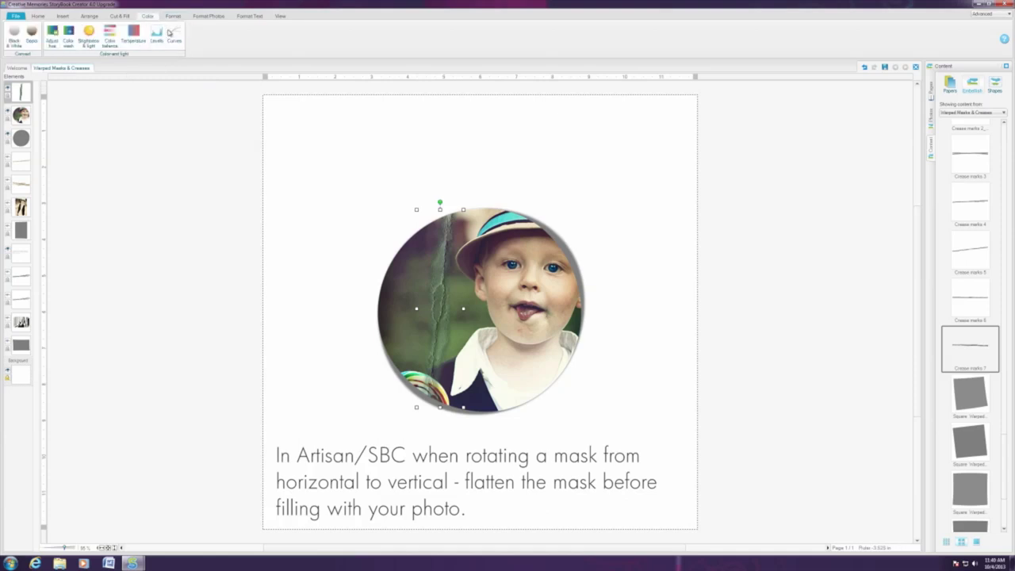
pyautogui.click(174, 35)
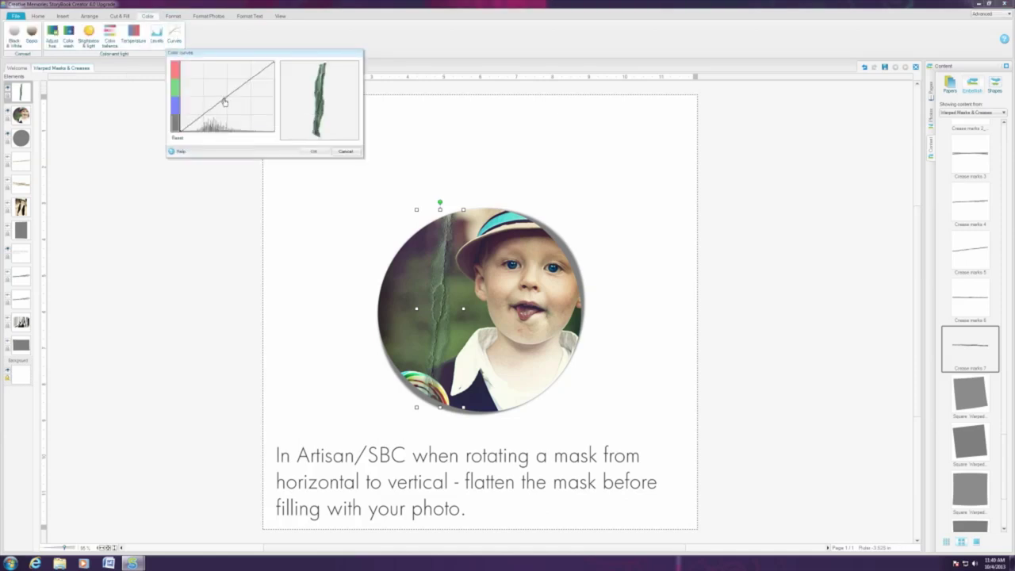
pyautogui.moveTo(223, 98); pyautogui.dragTo(218, 87)
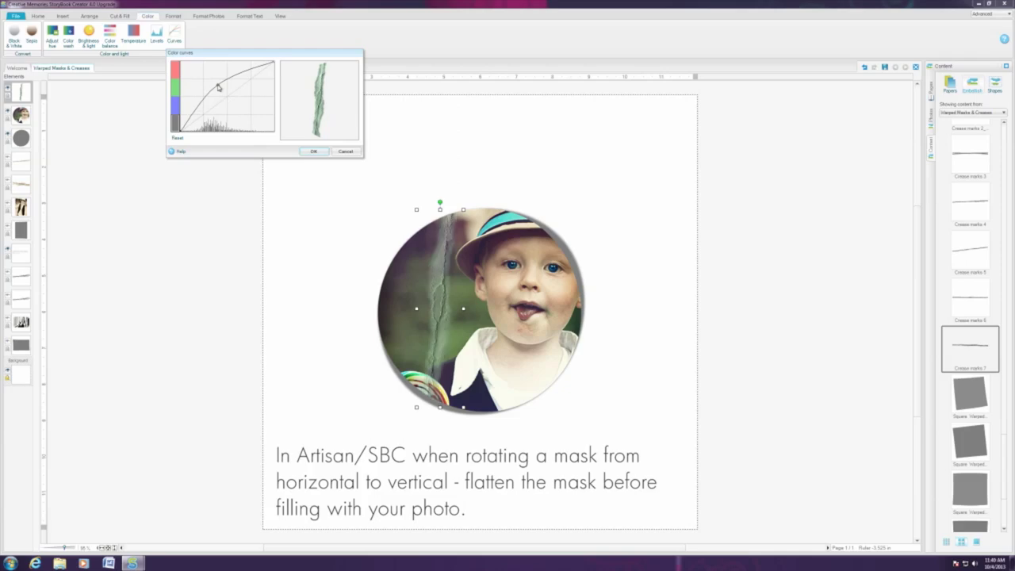
pyautogui.moveTo(218, 87); pyautogui.dragTo(236, 102)
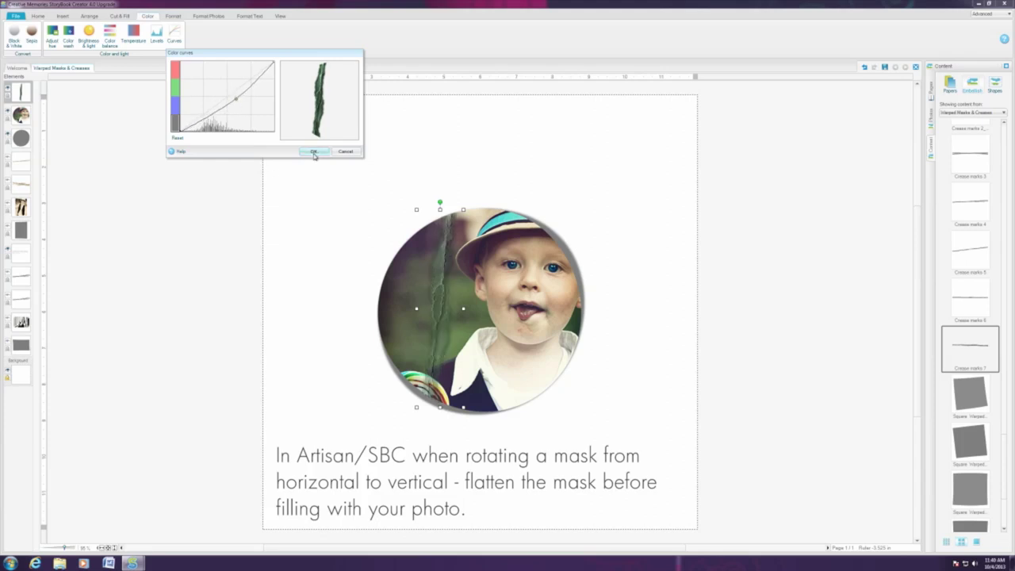
pyautogui.click(312, 152)
pyautogui.rightClick(442, 291)
# Copy and paste the crease, rotating the copy slightly and moving it left across the photo
pyautogui.click(453, 327)
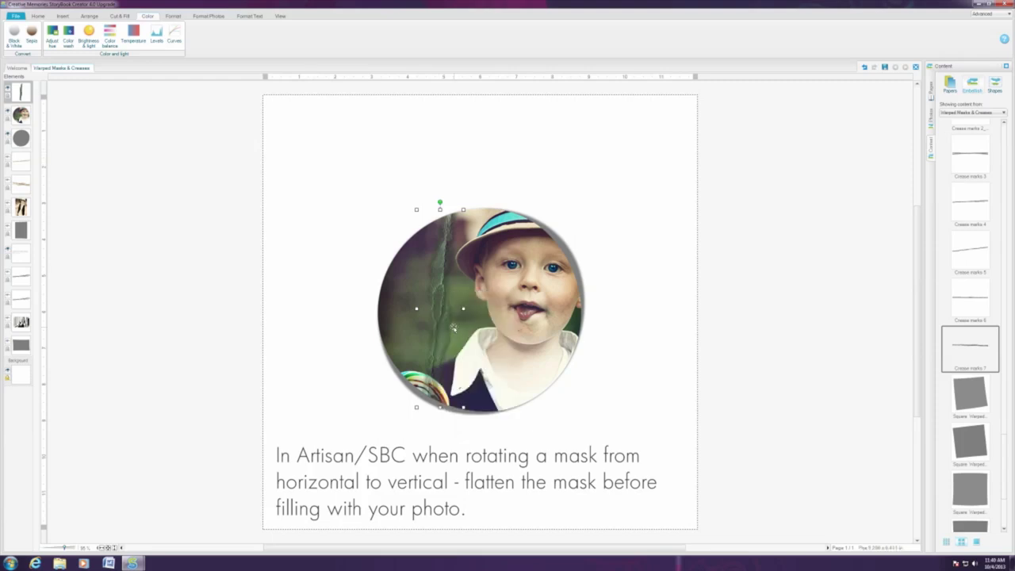
pyautogui.rightClick(475, 319)
pyautogui.click(491, 367)
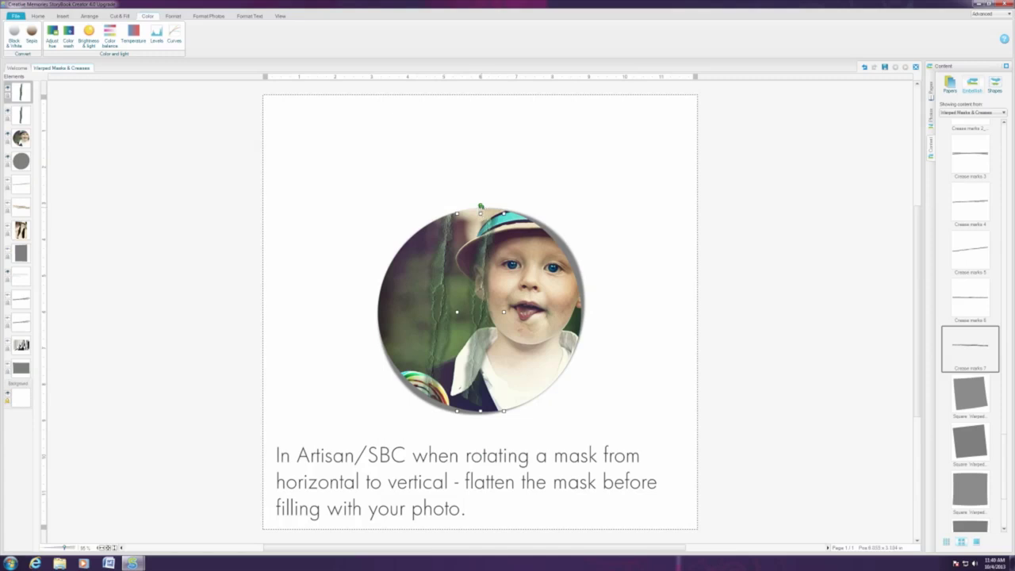
pyautogui.moveTo(481, 206); pyautogui.dragTo(449, 211)
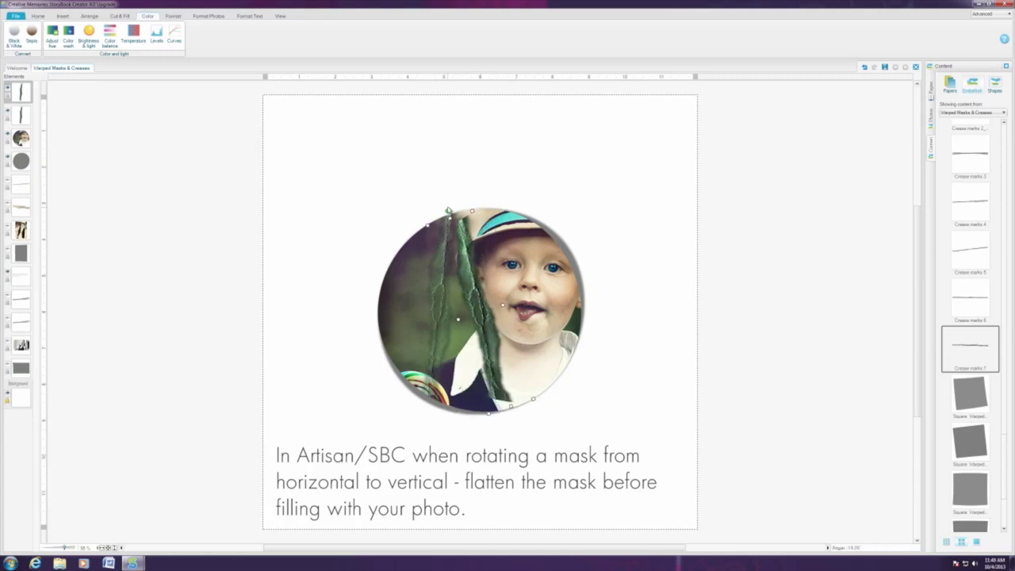
pyautogui.moveTo(469, 271); pyautogui.dragTo(430, 278)
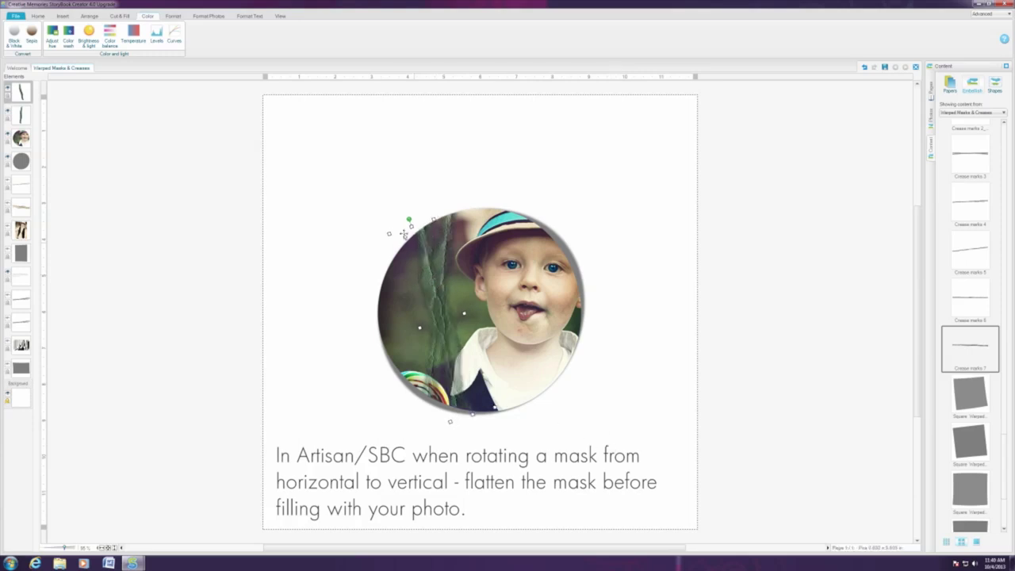
# Lower the new crease's opacity to make it fainter
pyautogui.click(173, 16)
pyautogui.click(37, 37)
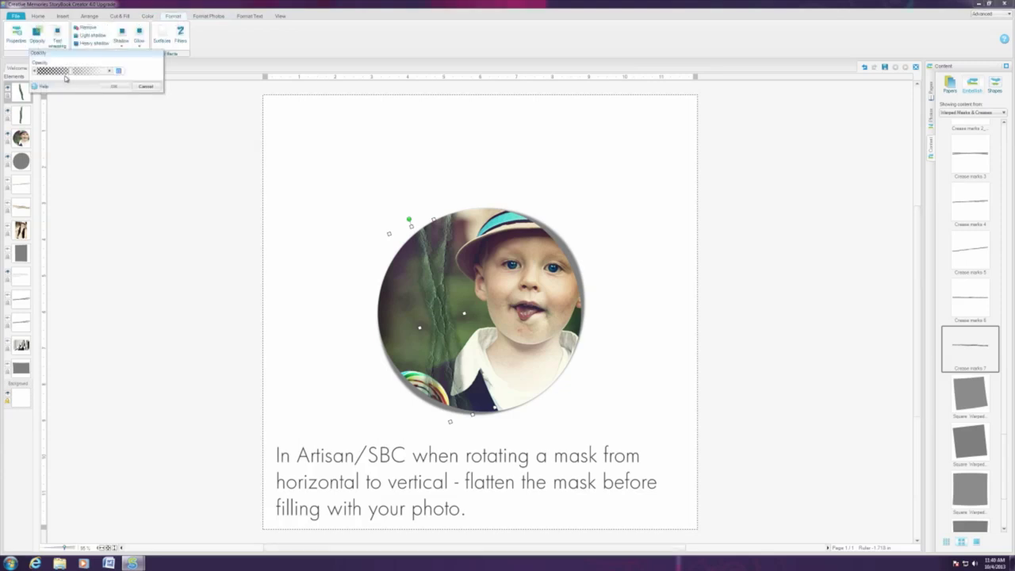
pyautogui.moveTo(66, 72); pyautogui.dragTo(59, 73)
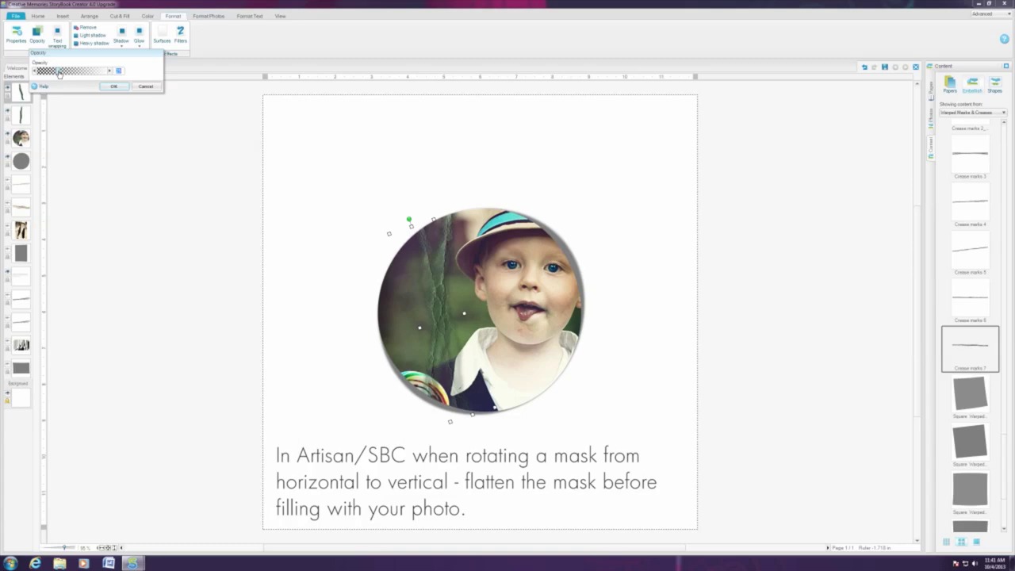
pyautogui.click(111, 86)
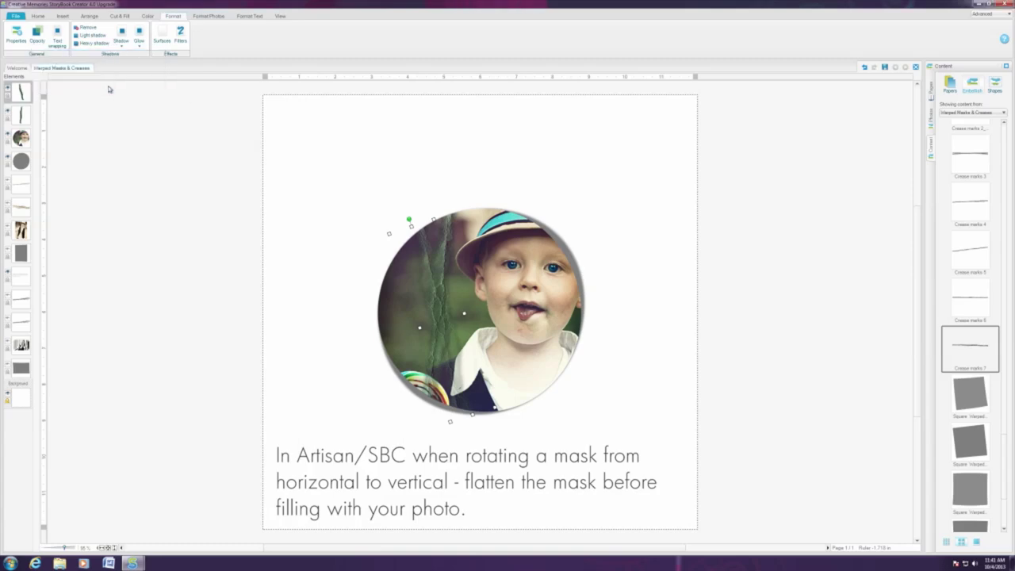
pyautogui.click(585, 166)
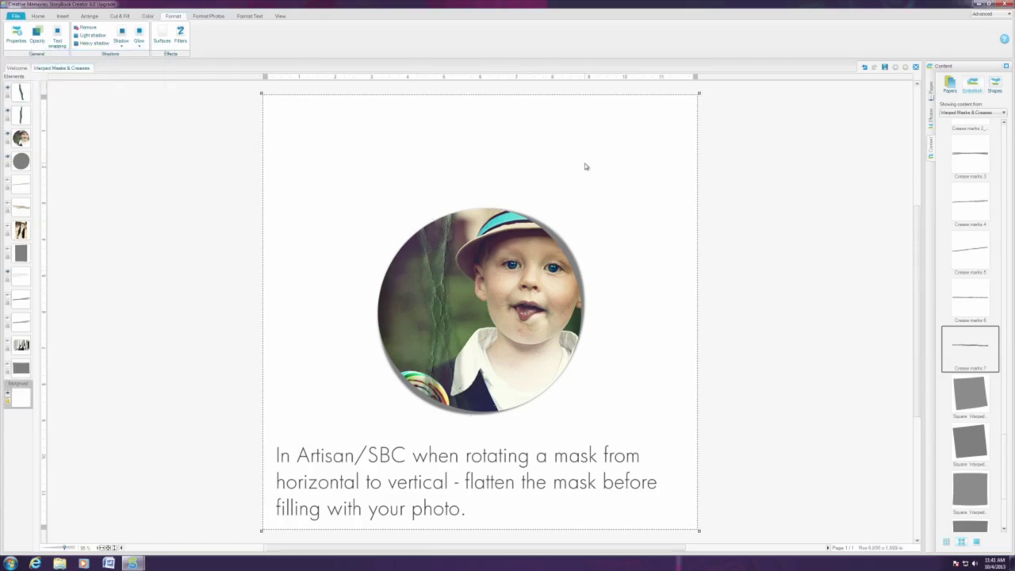